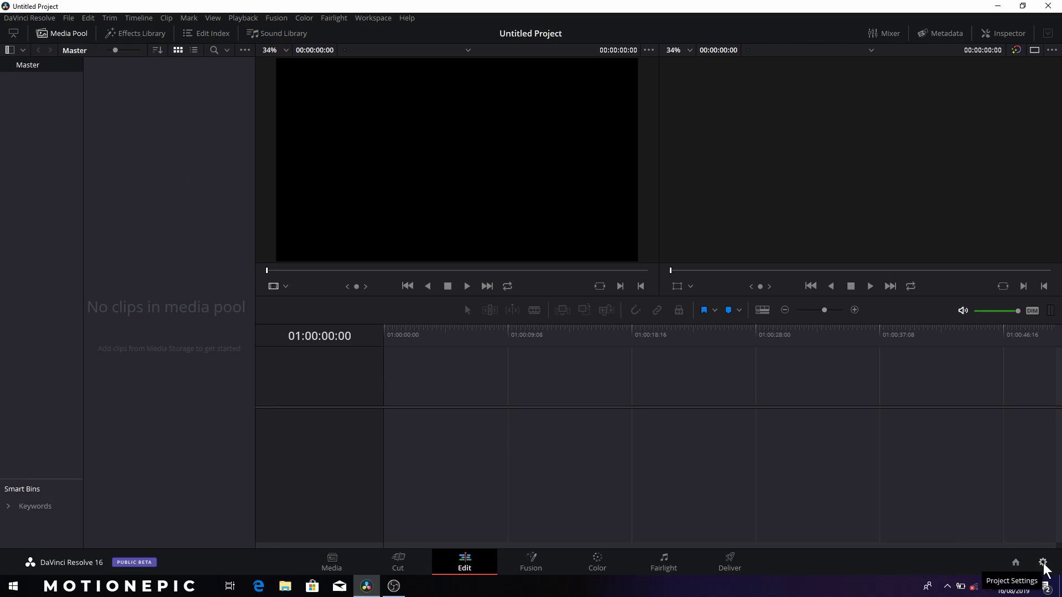
Step: Set and save the project timeline frame rate at 60 fps, then show the Effects Library
left_click(1043, 564)
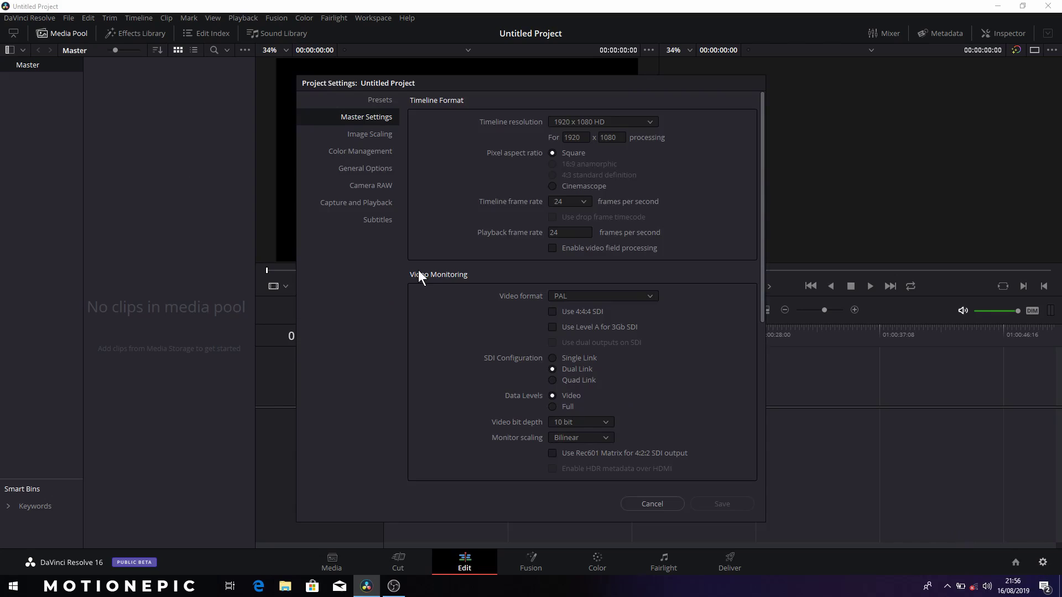
left_click(583, 202)
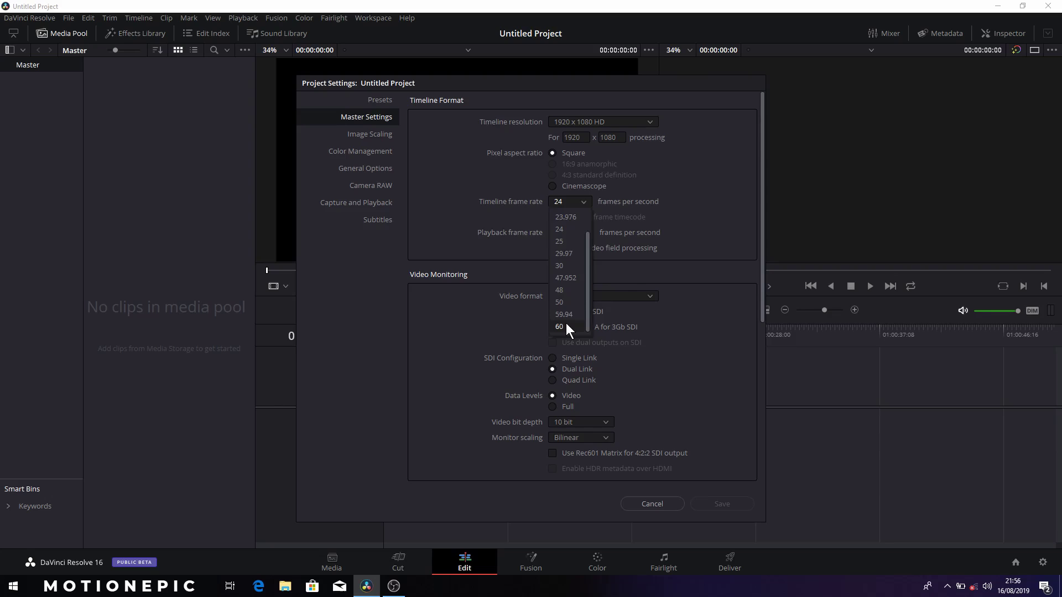
left_click(566, 326)
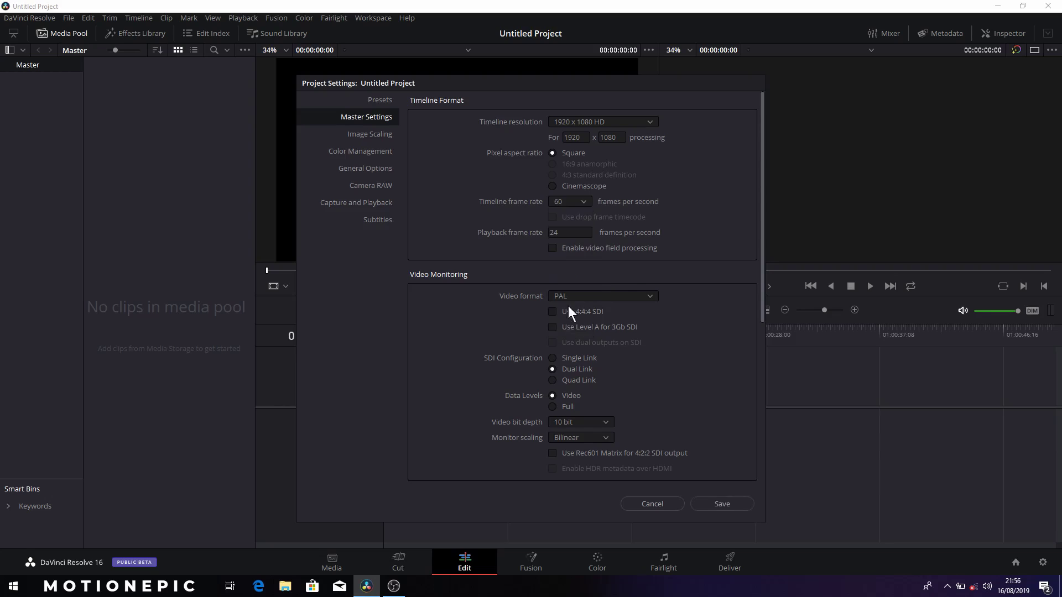
left_click(710, 497)
left_click(132, 34)
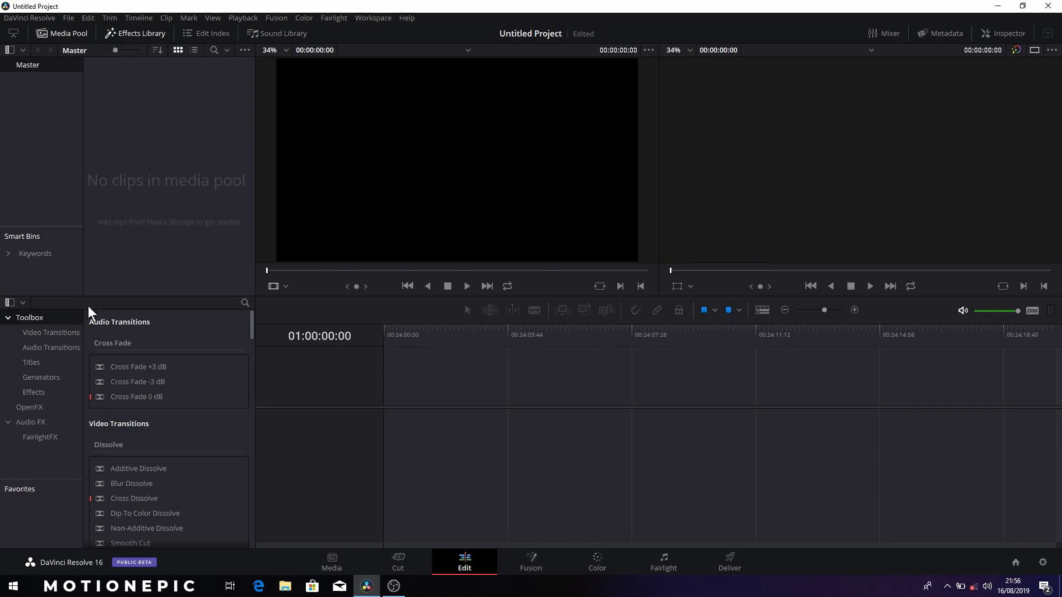
Step: Search effects for 'fusi' and drop a Fusion Composition clip onto Video 1
left_click(245, 303)
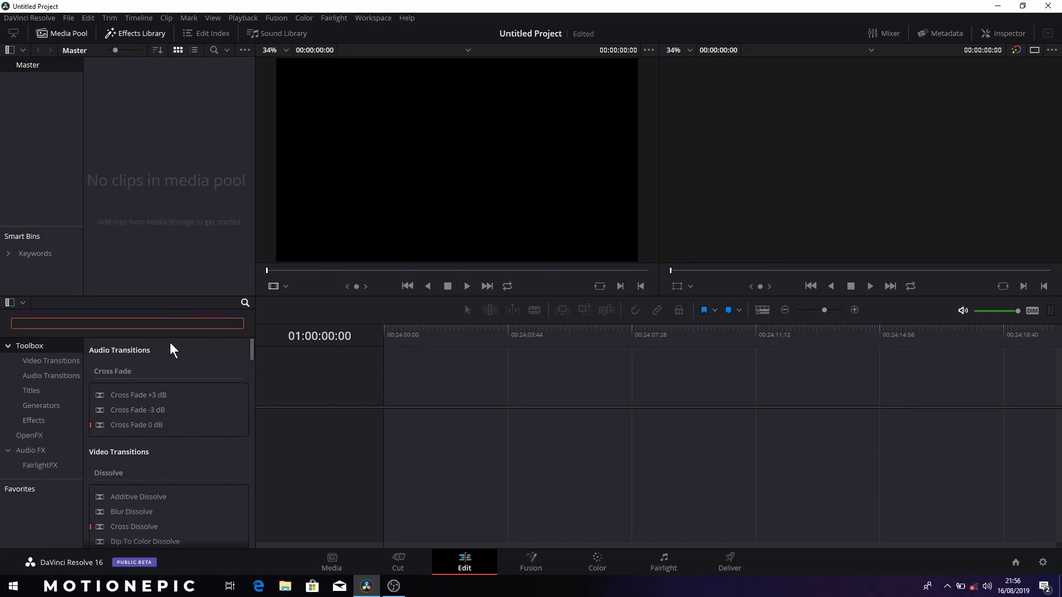
type("fusu")
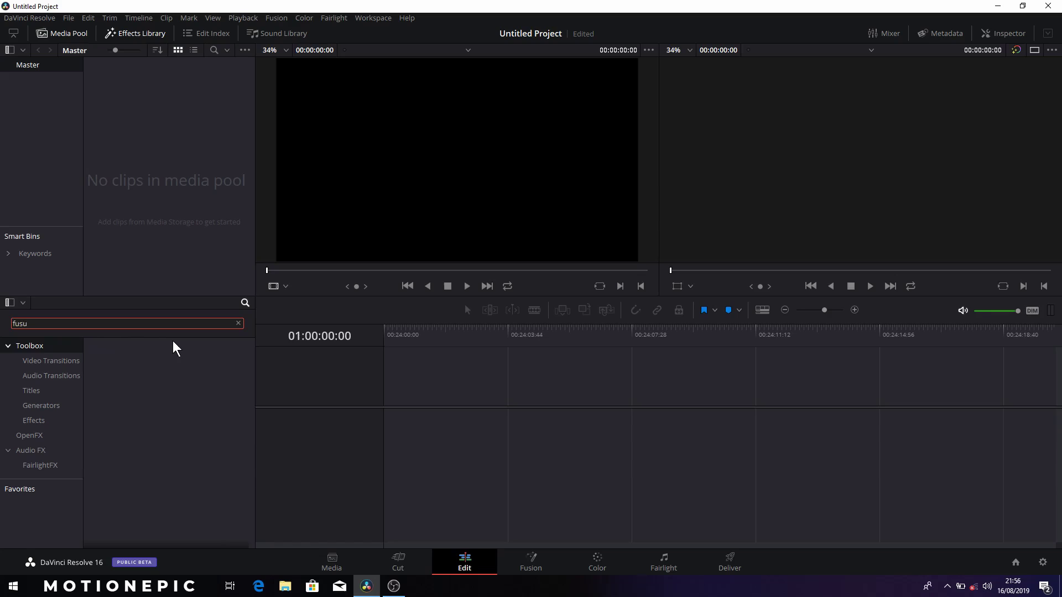
key("BackSpace")
type("i")
left_click_drag(159, 373, 384, 437)
mouse_move(493, 336)
left_mouse_down()
mouse_move(550, 338)
mouse_move(370, 331)
mouse_move(544, 337)
mouse_move(384, 338)
left_mouse_up()
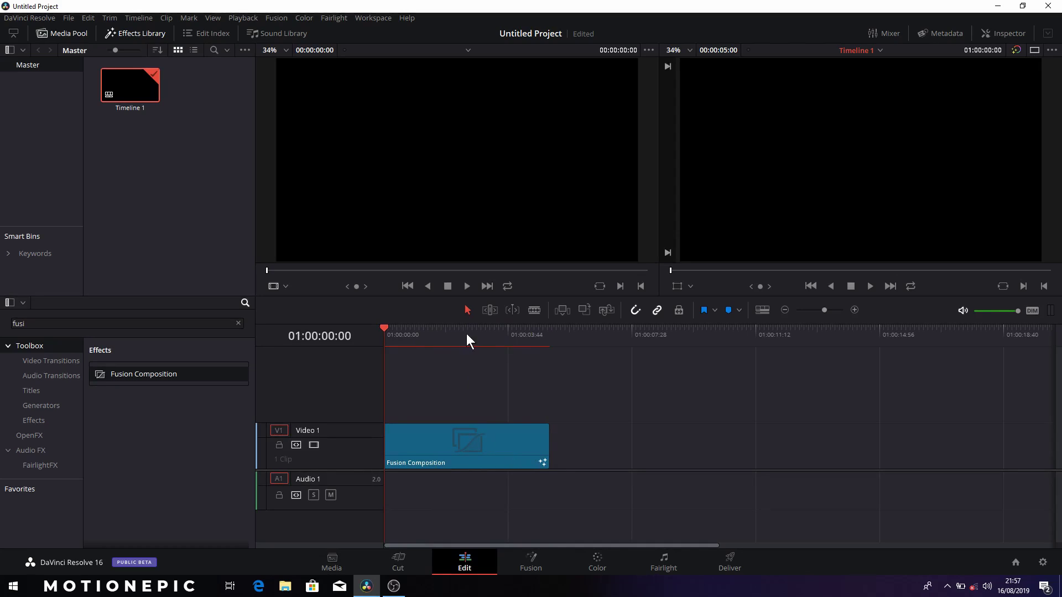
Step: On the Fusion page, move MediaOut1 right and add a Text+ node
left_click(526, 553)
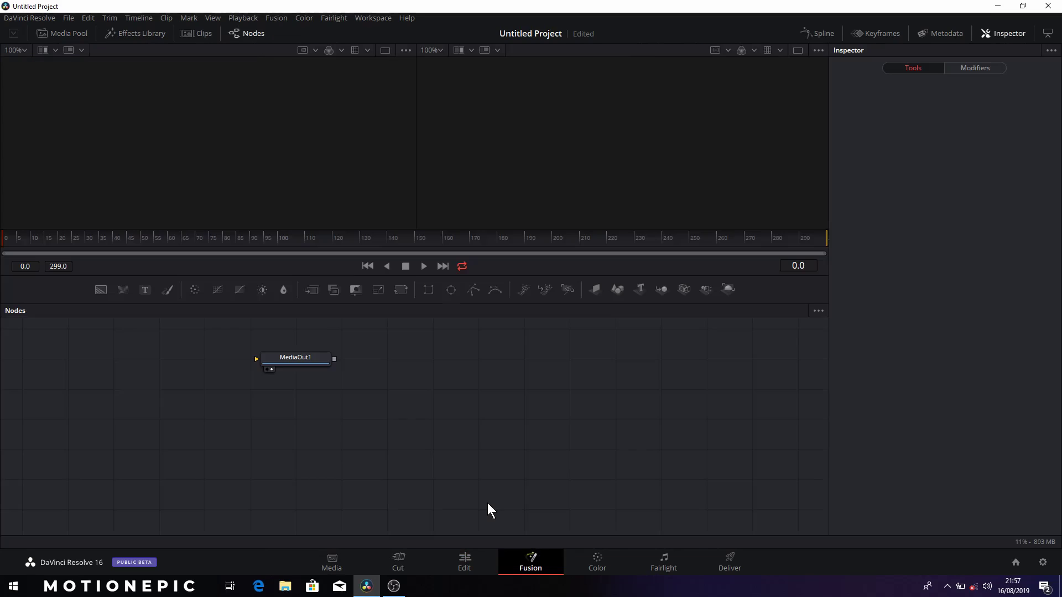
left_click_drag(298, 363, 631, 420)
right_click(177, 373)
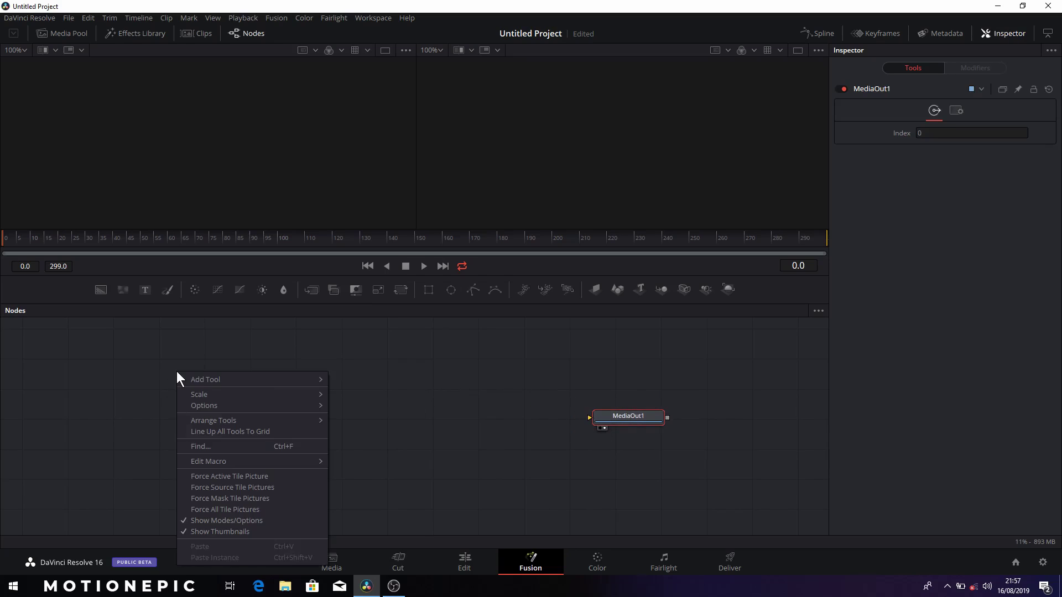
mouse_move(258, 420)
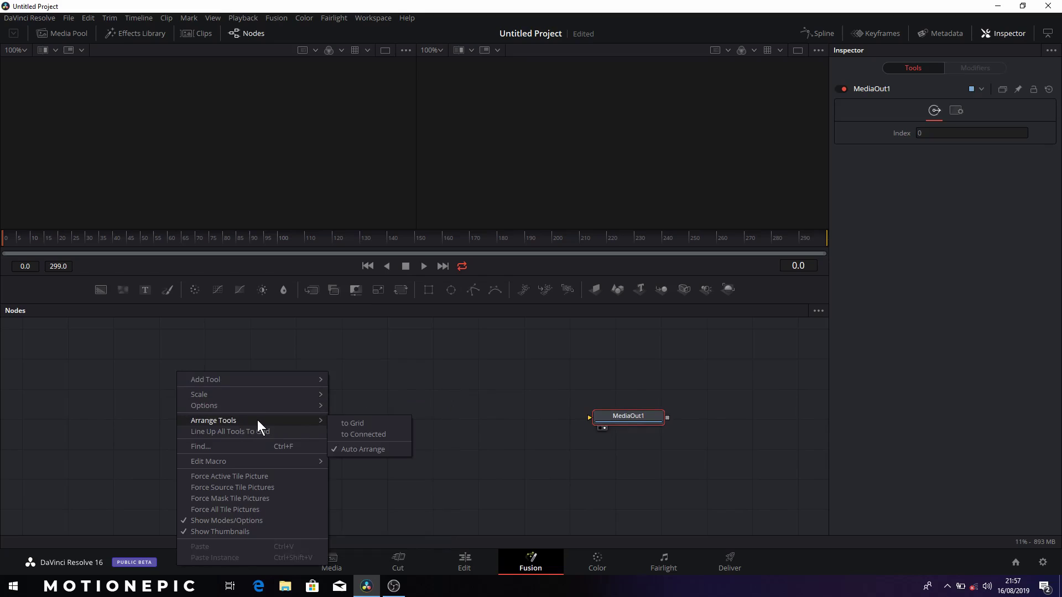
left_click(338, 424)
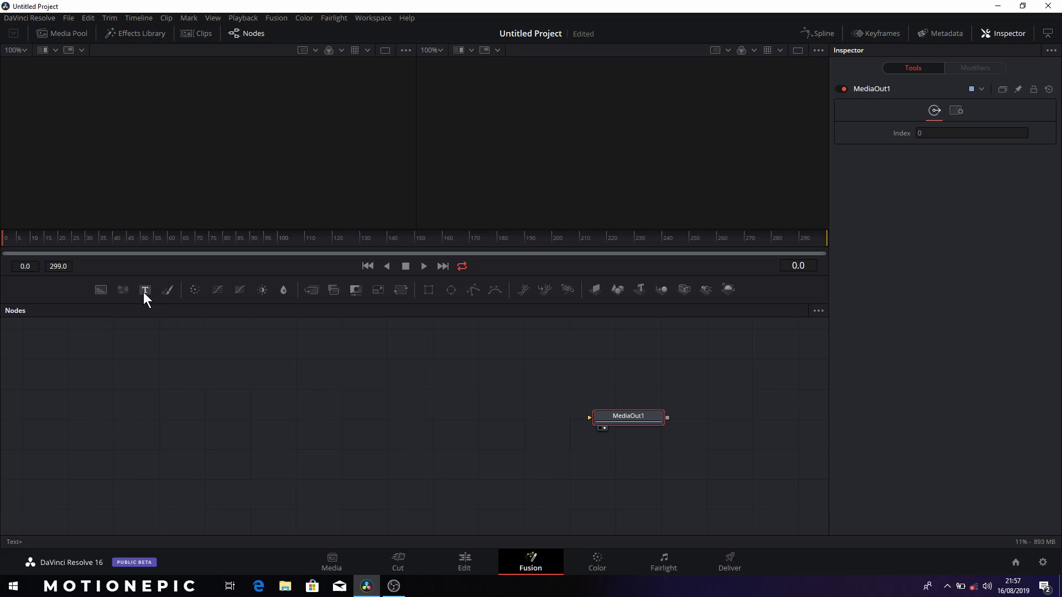
left_click_drag(144, 291, 189, 380)
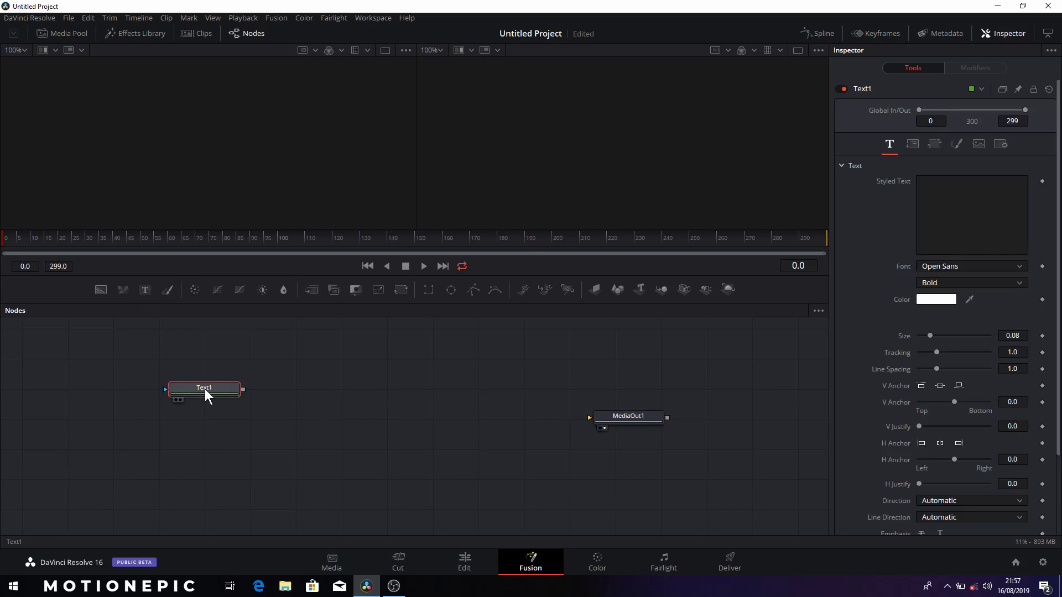
Step: View Text1 and make it read ANIMATION at size 0.1693
left_click_drag(207, 387, 223, 128)
left_click(176, 399)
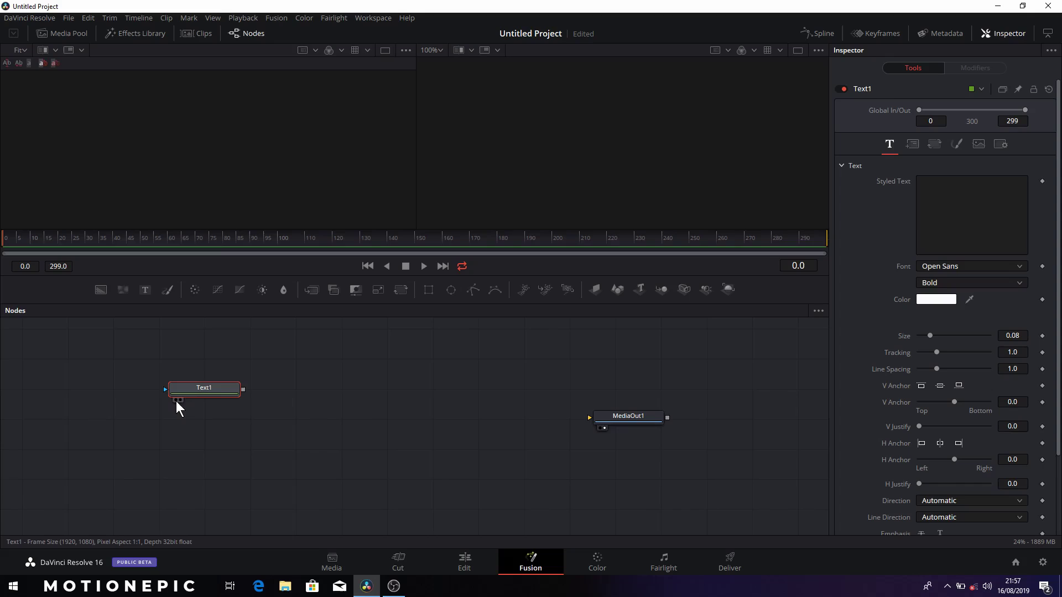
left_click(175, 400)
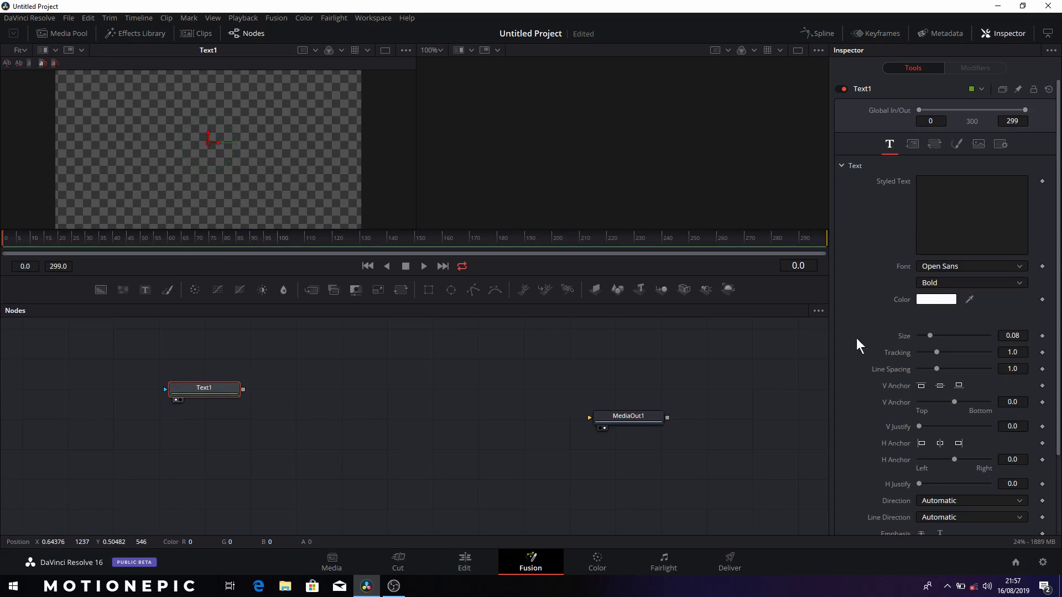
left_click(938, 217)
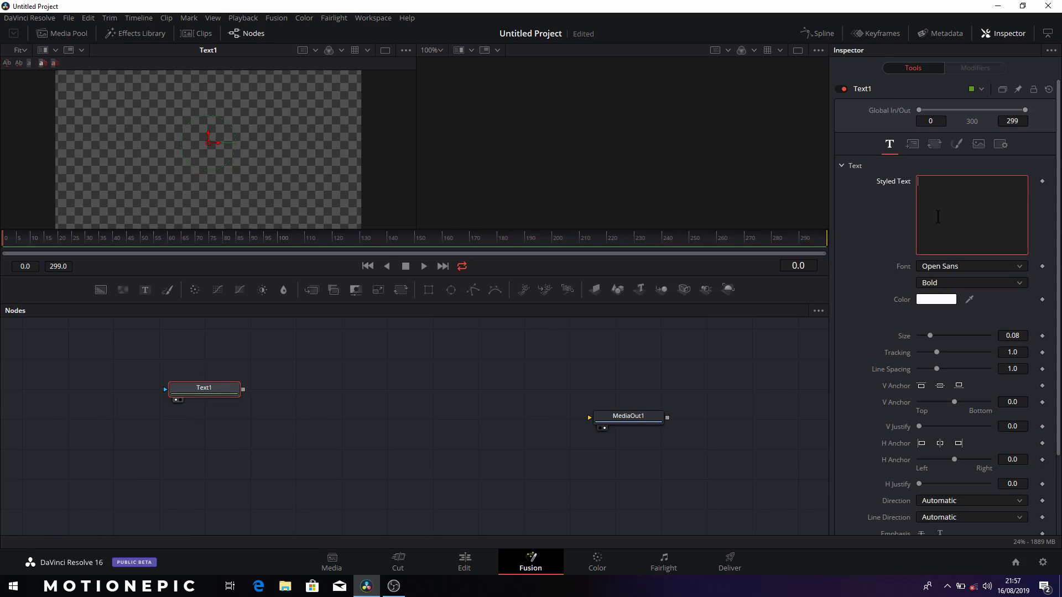
type("ANIMATION")
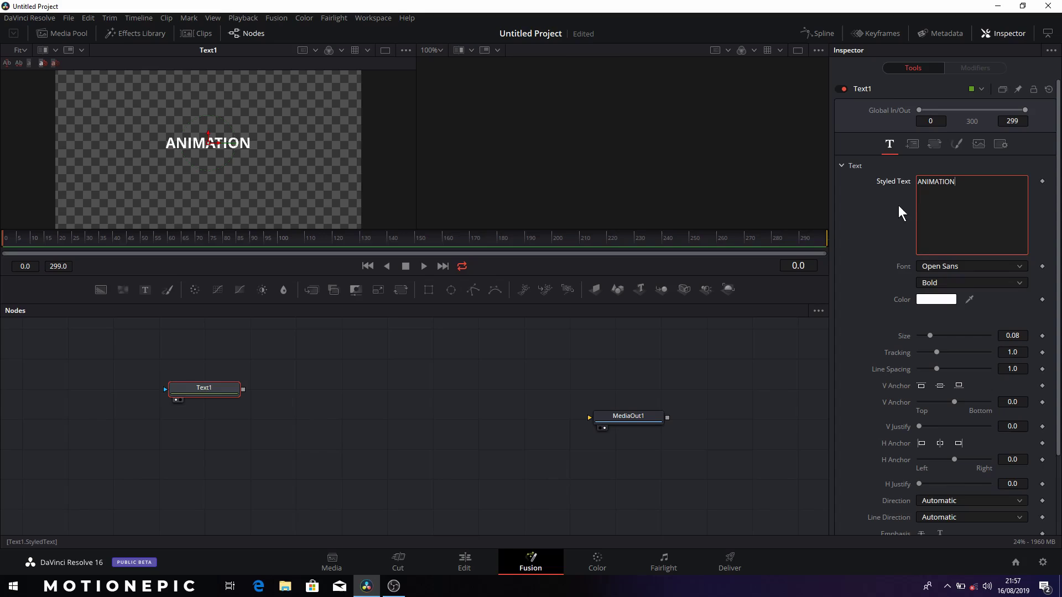
left_click_drag(932, 334, 945, 333)
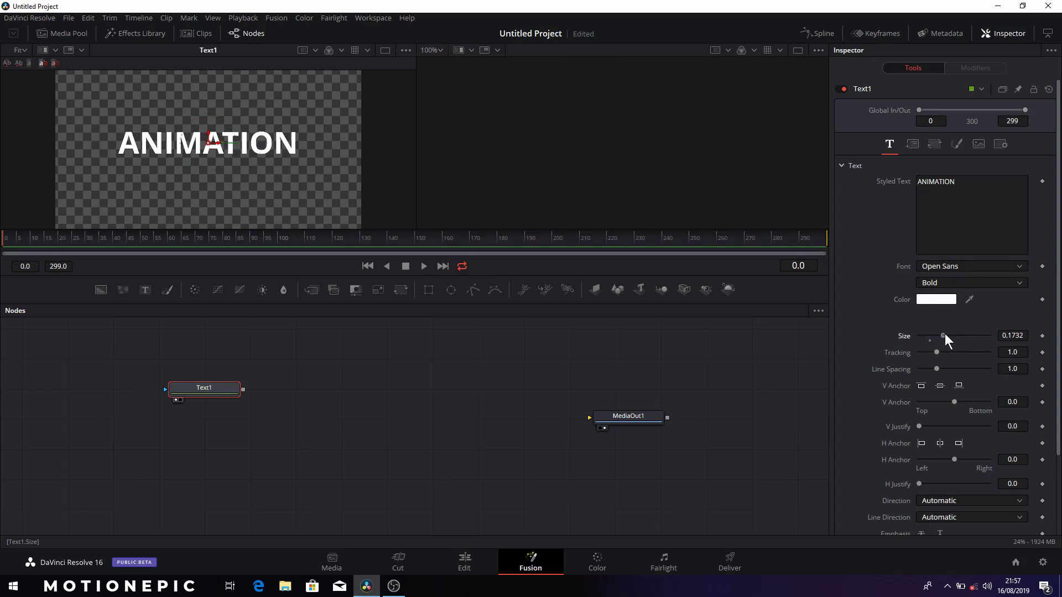
Step: Copy Text1 and paste a linked Instance_Text1, viewing it beside the original
right_click(218, 386)
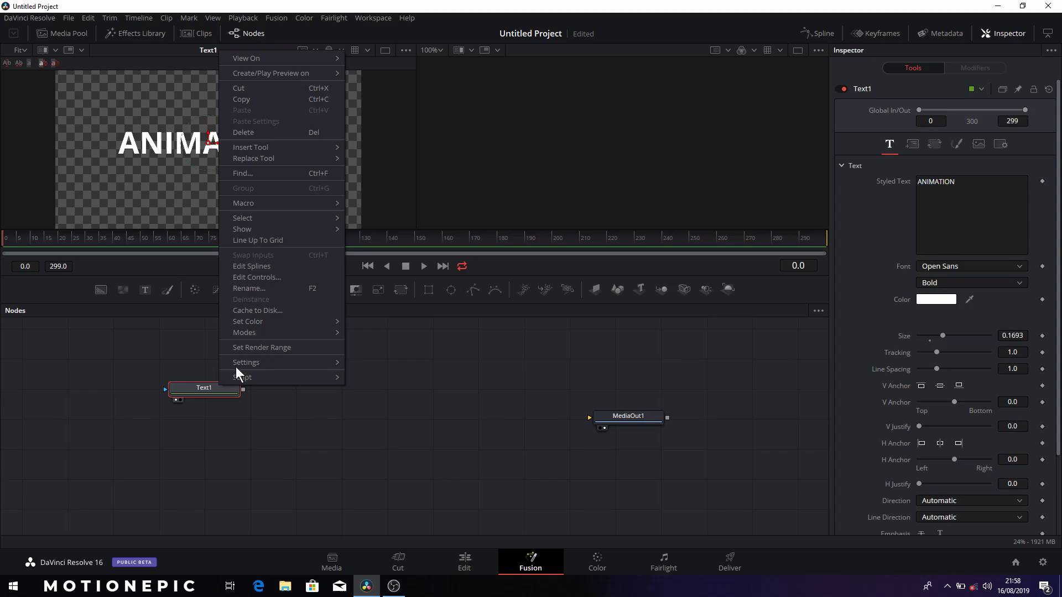
left_click(254, 102)
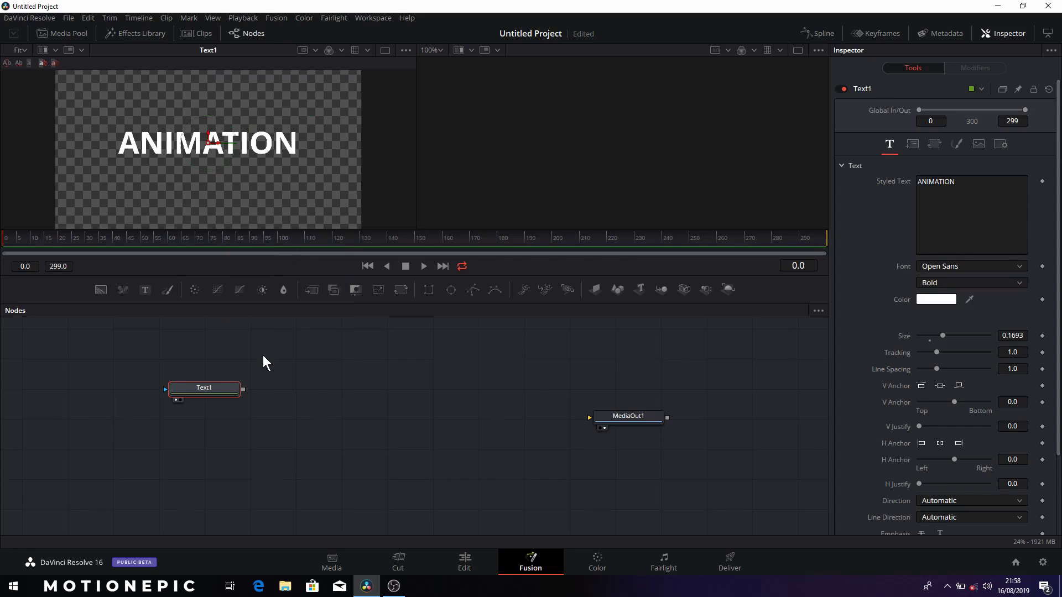
left_click(209, 432)
right_click(207, 431)
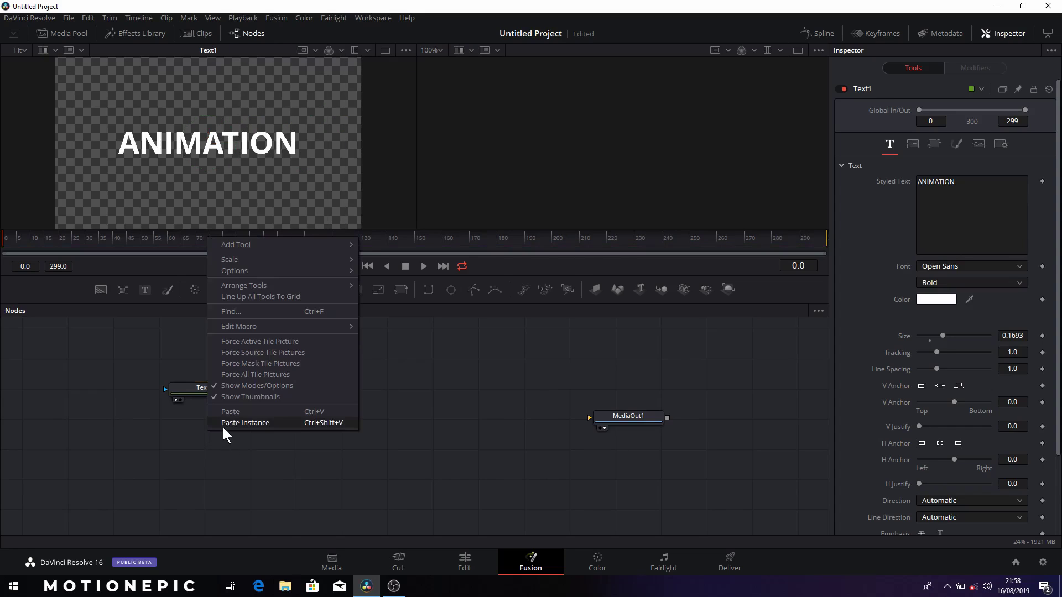
left_click(229, 423)
left_click(191, 388)
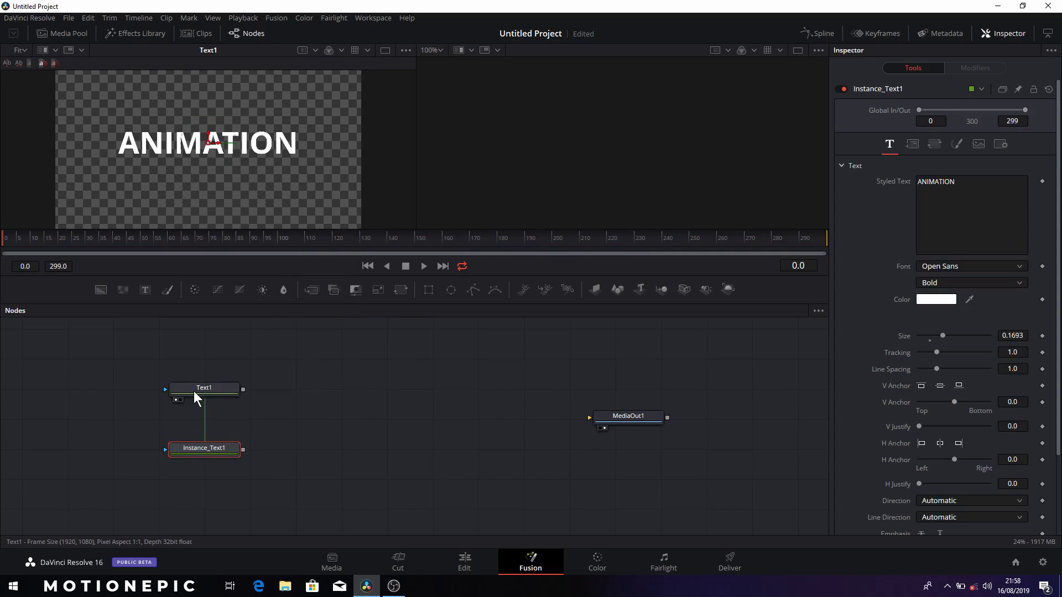
key("2")
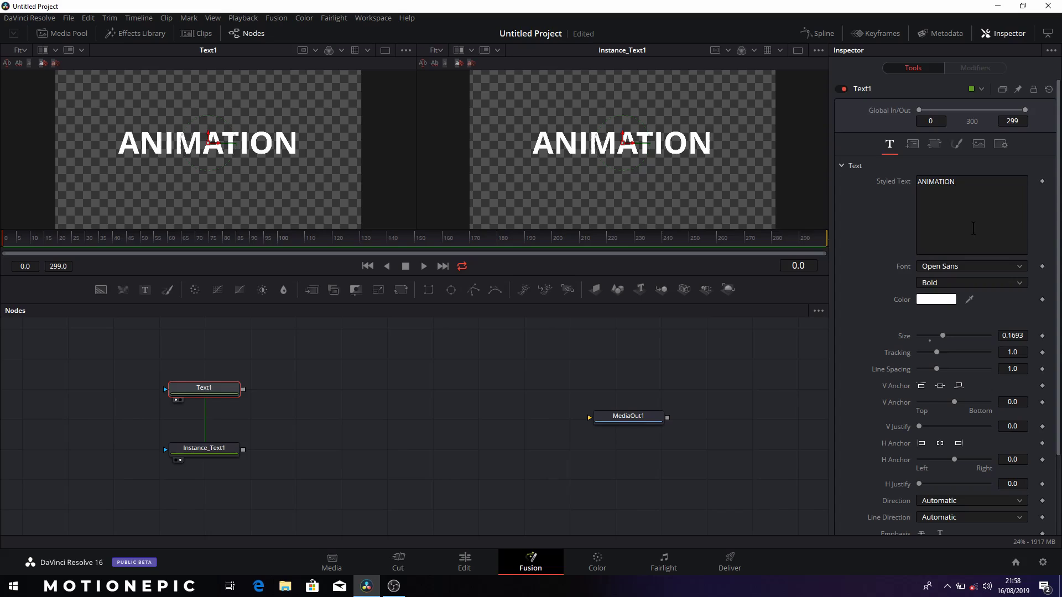
Step: Clear the stray S from both Text1 and Instance_Text1 so each reads ANIMATION
left_click(964, 185)
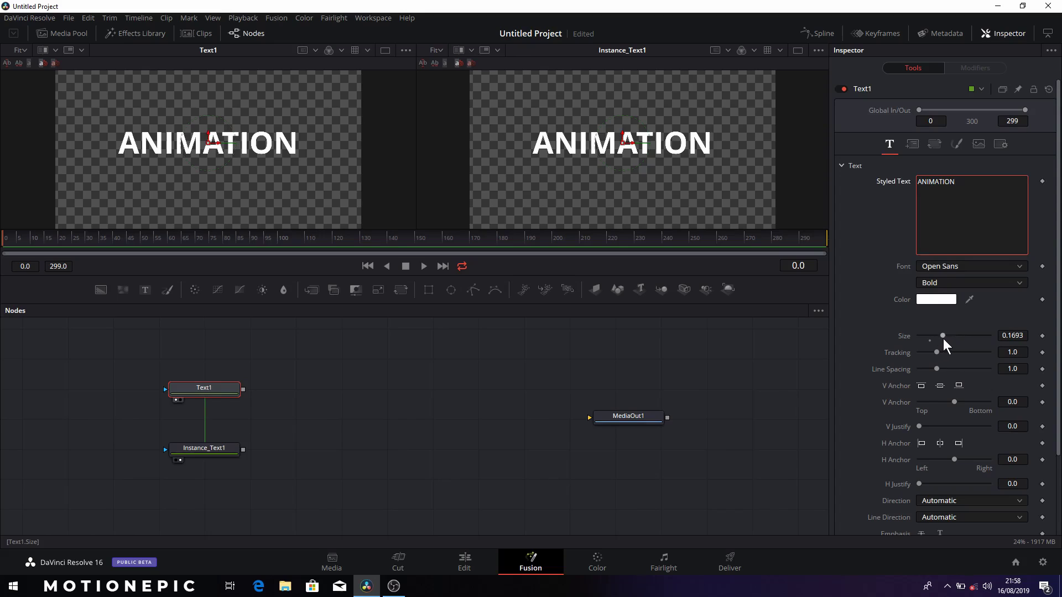
type("S")
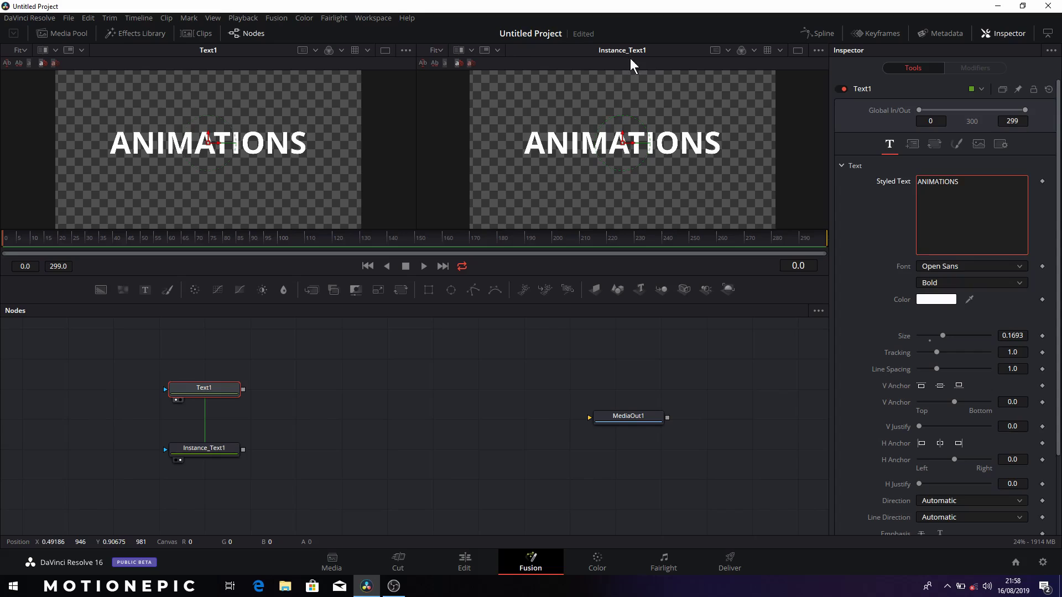
key("BackSpace")
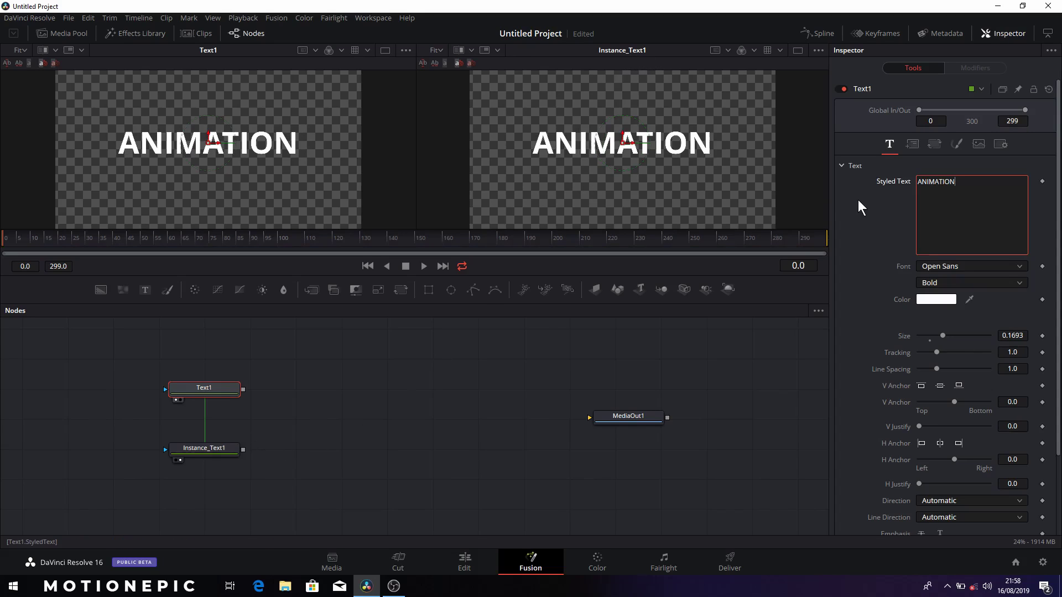
left_click(223, 452)
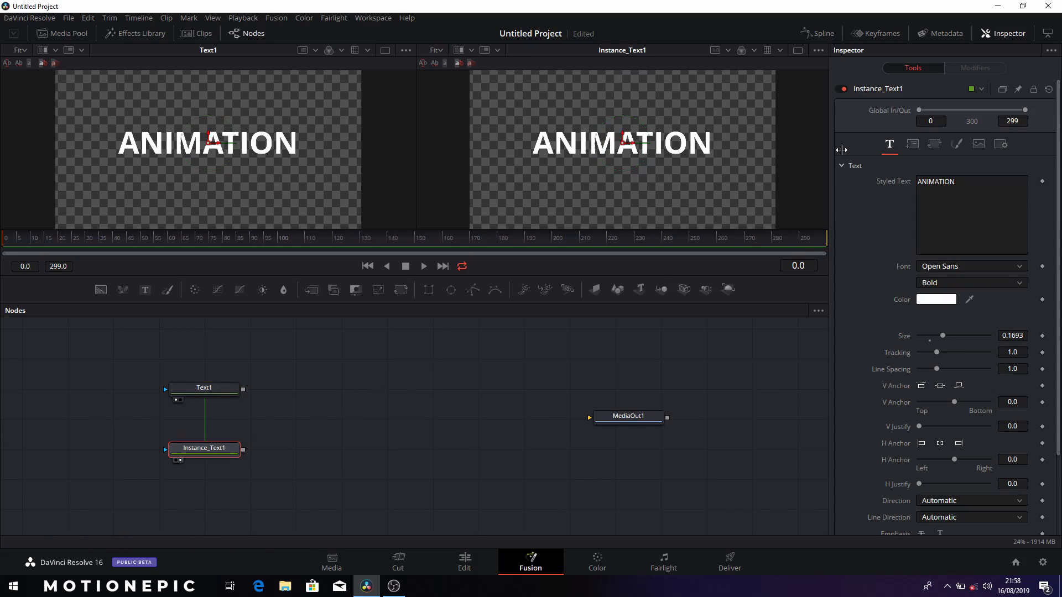
left_click(962, 180)
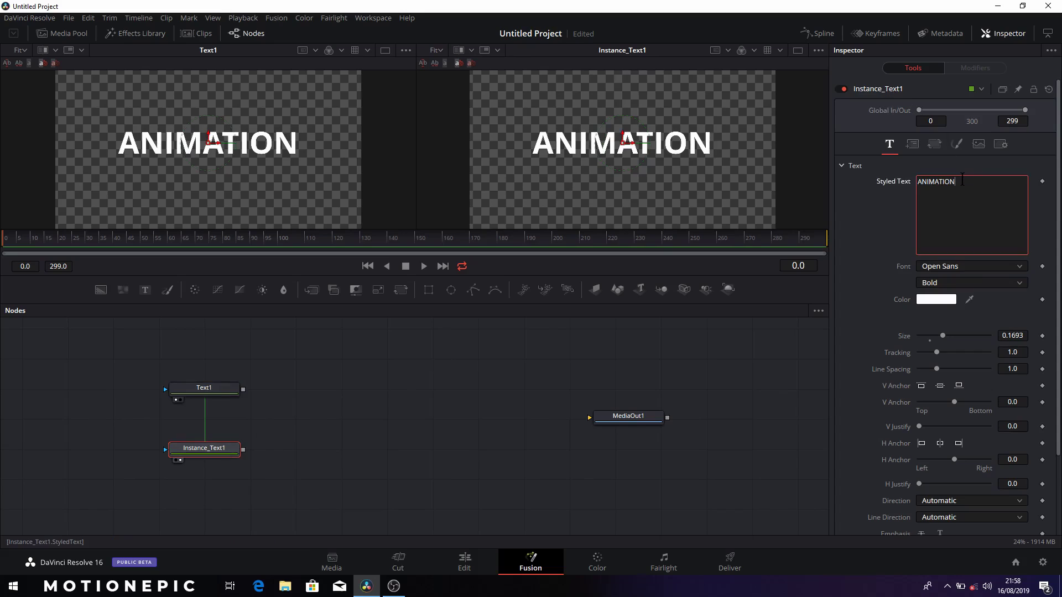
type("S")
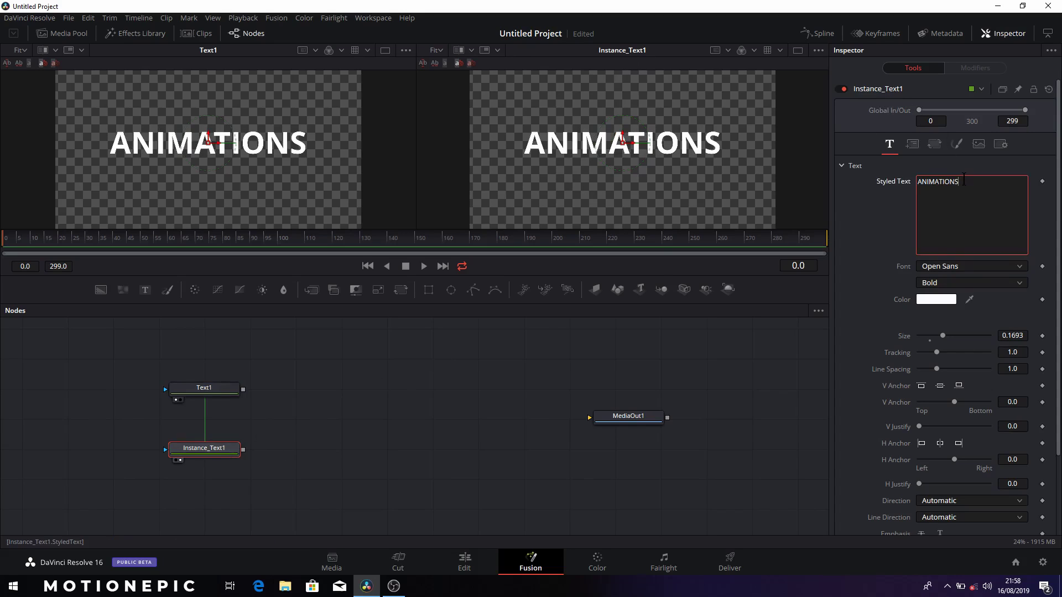
key("BackSpace")
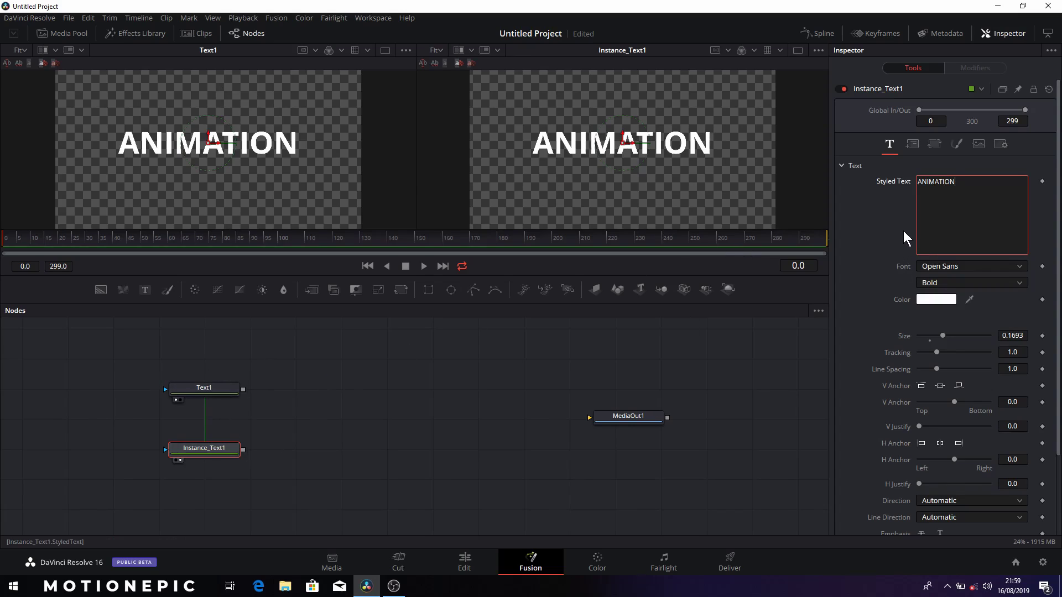
Step: Deinstance Instance_Text1's Center on its Layout tab, then select Text1
left_click(911, 145)
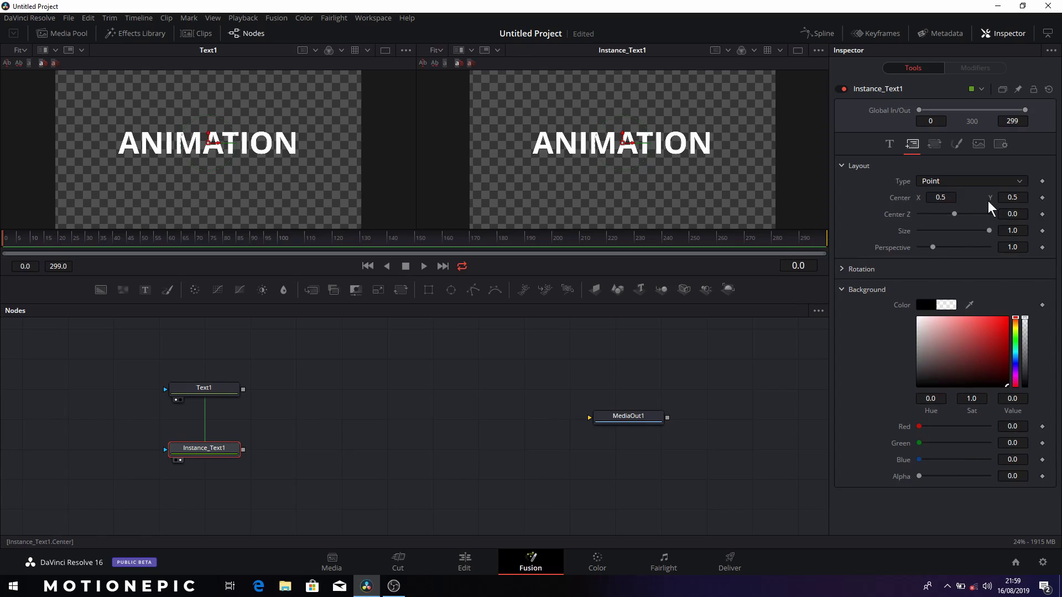
right_click(903, 198)
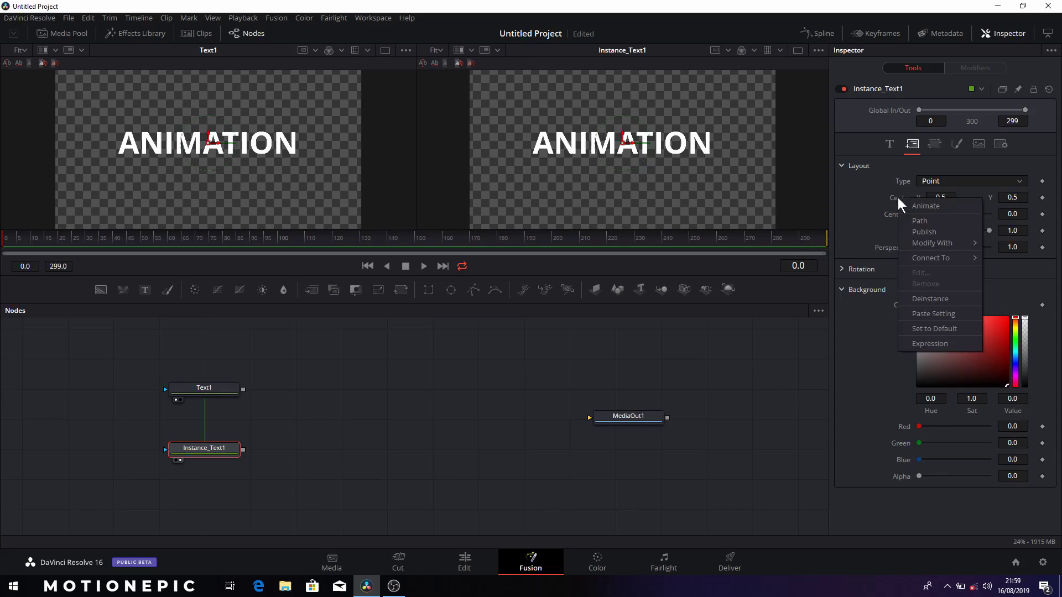
left_click(927, 297)
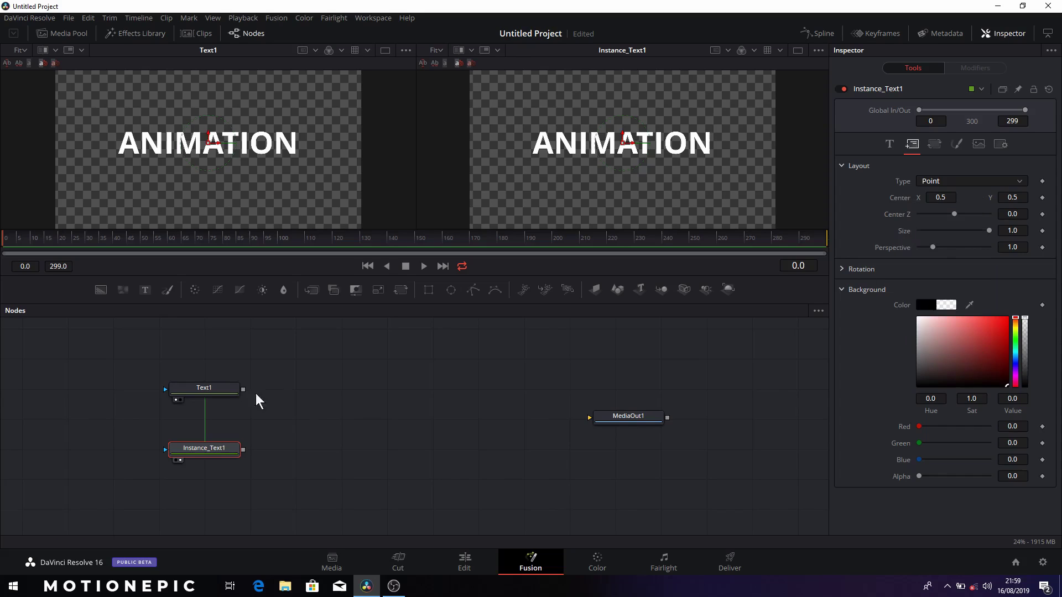
left_click(210, 394)
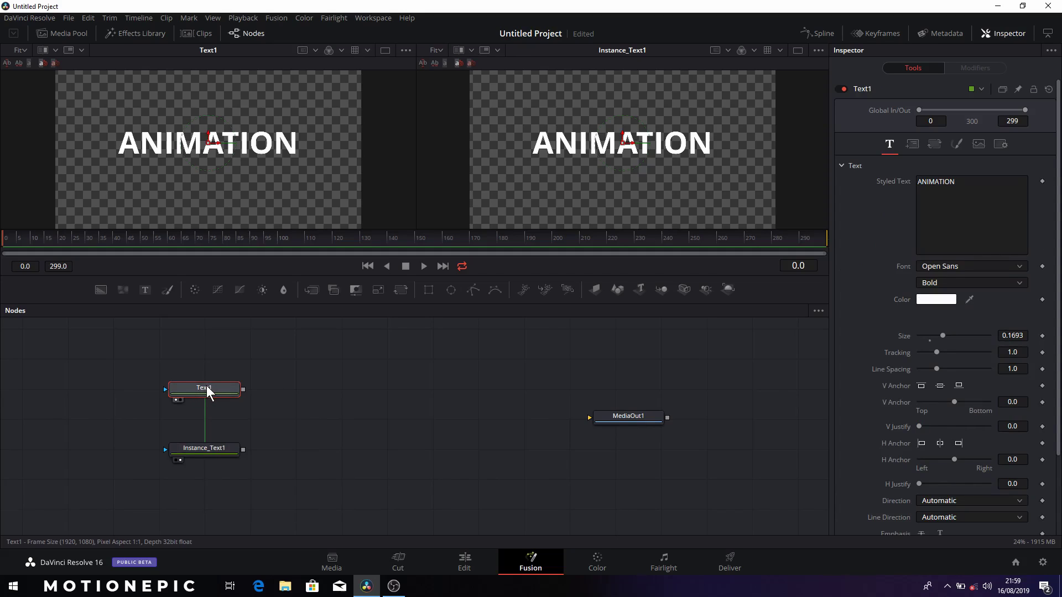
Step: Mask Text1 with Rectangle1 at Center X 0.25 so only ANIM shows
left_click(428, 291)
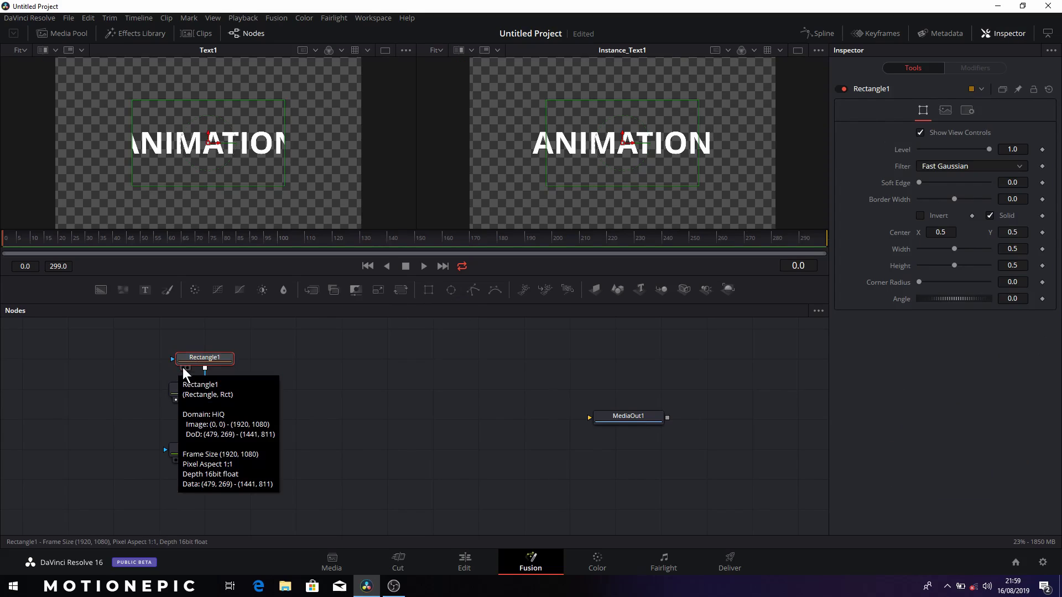
left_click_drag(197, 361, 116, 387)
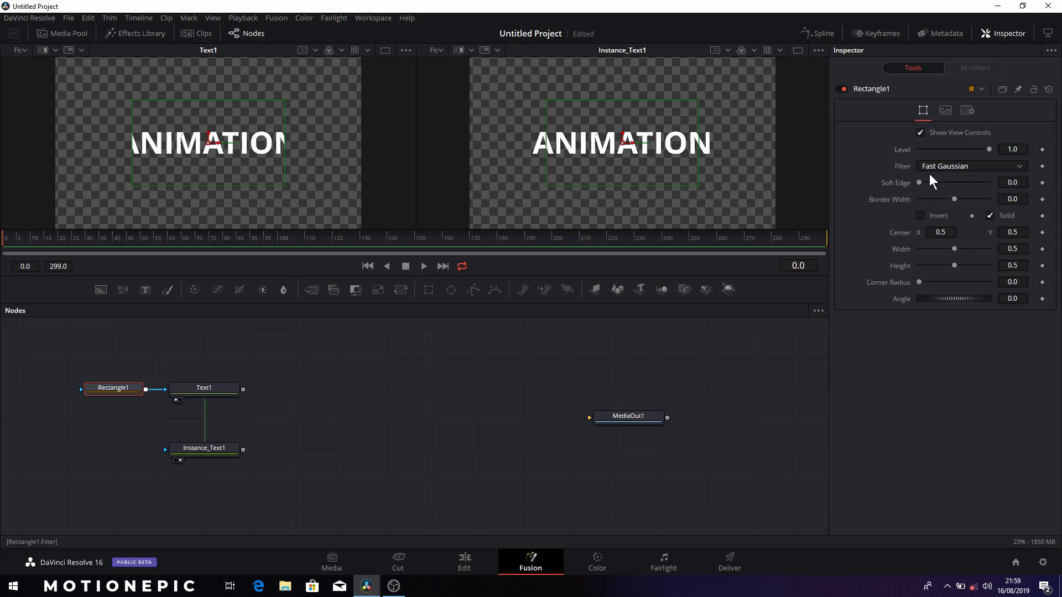
left_click(947, 235)
key("Tab")
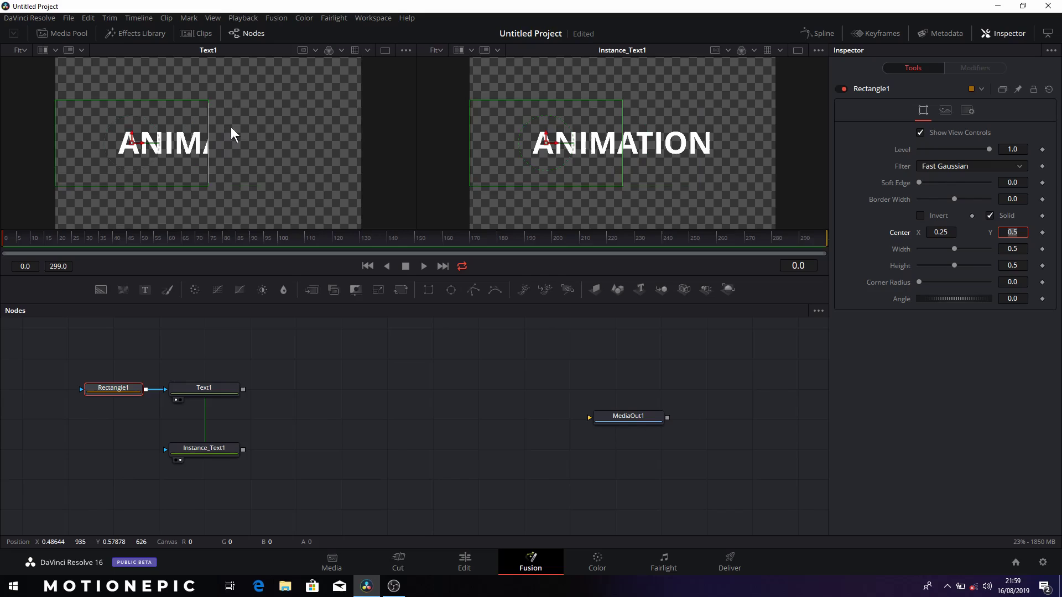
left_click(210, 449)
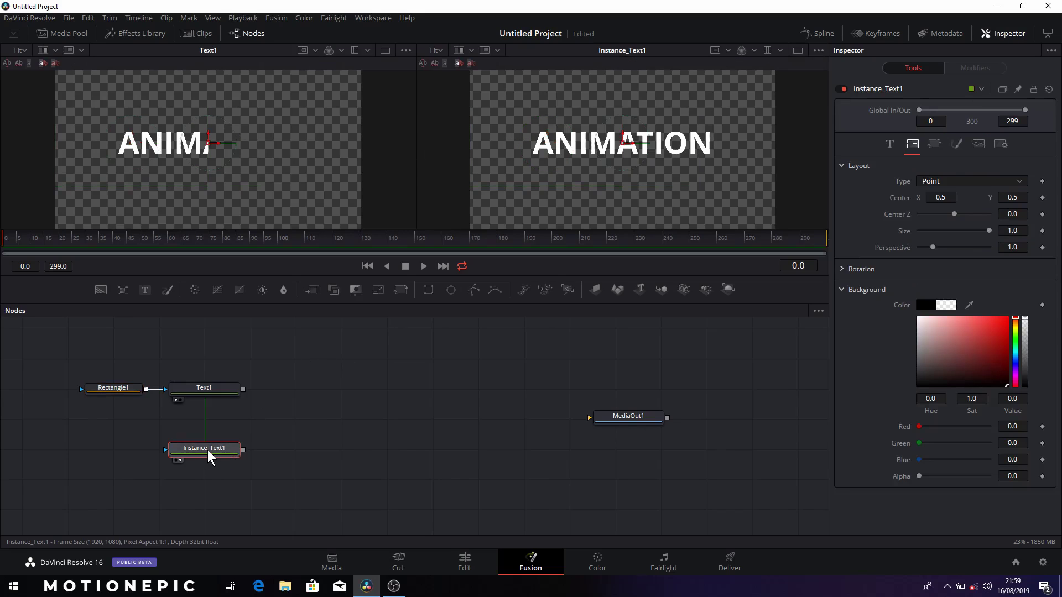
Step: Mask Instance_Text1 with Rectangle2 at Center X 0.75 so only ATION shows
left_click(429, 291)
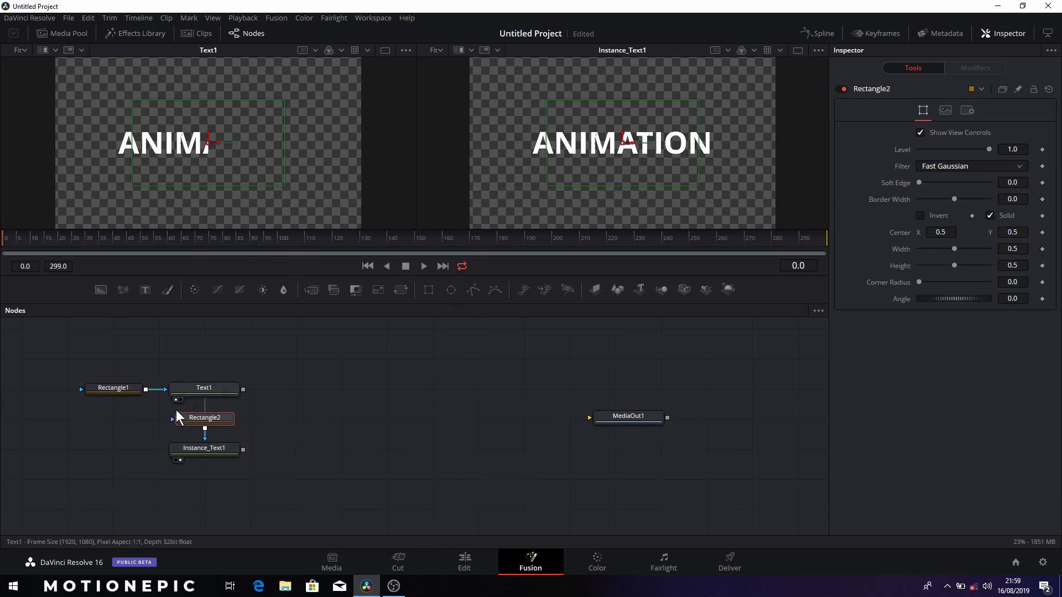
left_click_drag(204, 426, 119, 450)
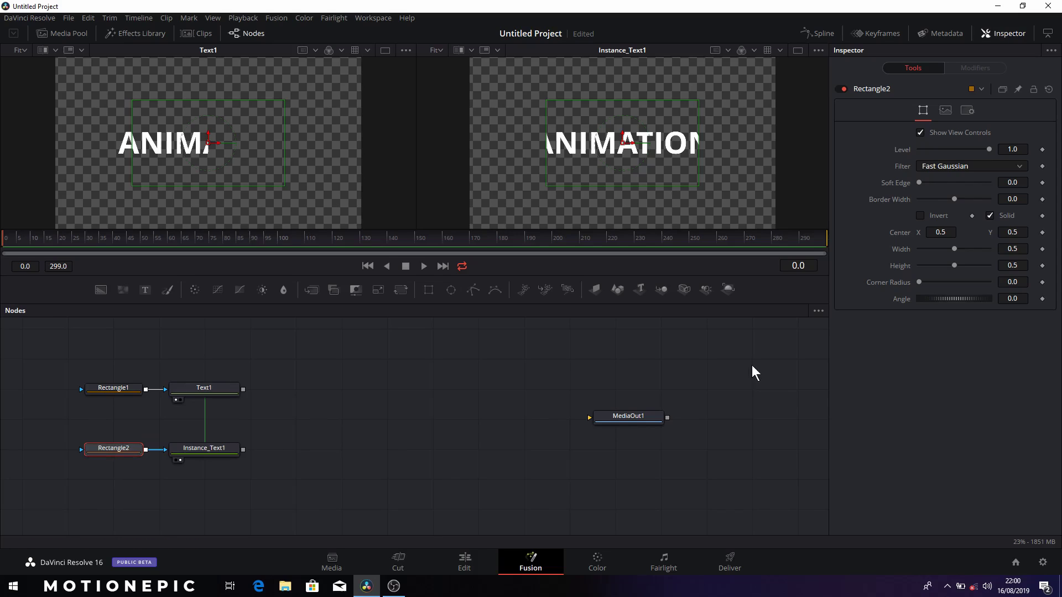
left_click(941, 233)
type("0.75")
key("Tab")
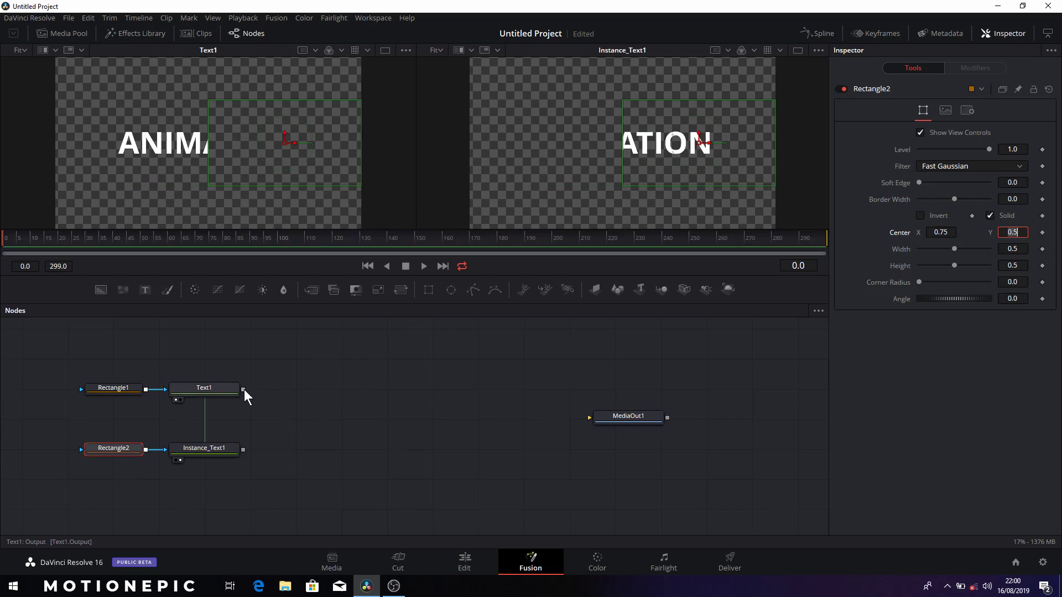
key("Return")
Step: Merge both text nodes into Merge1 and view it in an enlarged single viewer
left_click_drag(244, 390, 344, 458)
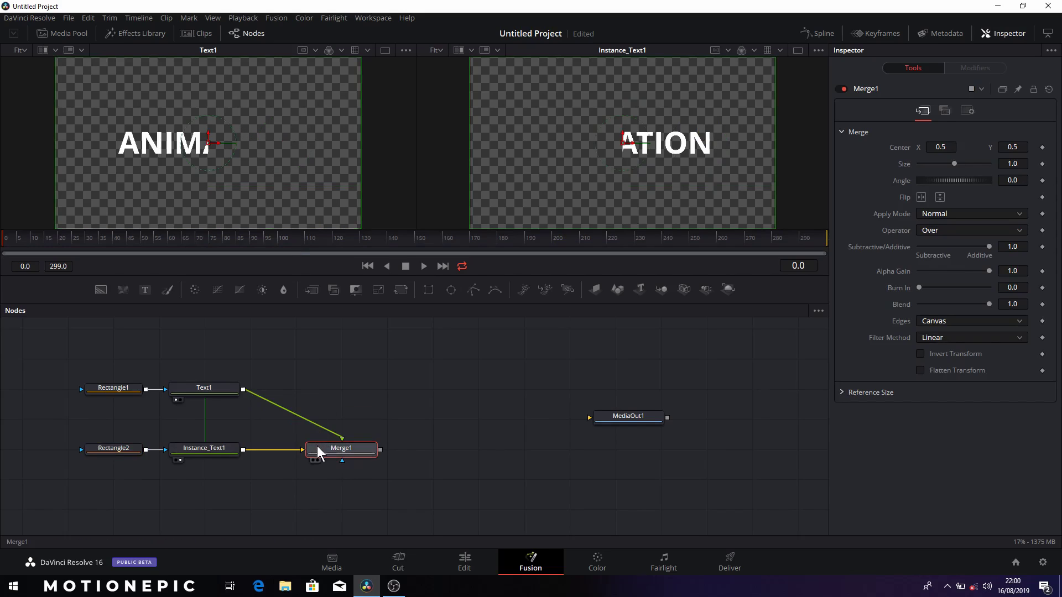
left_click(313, 460)
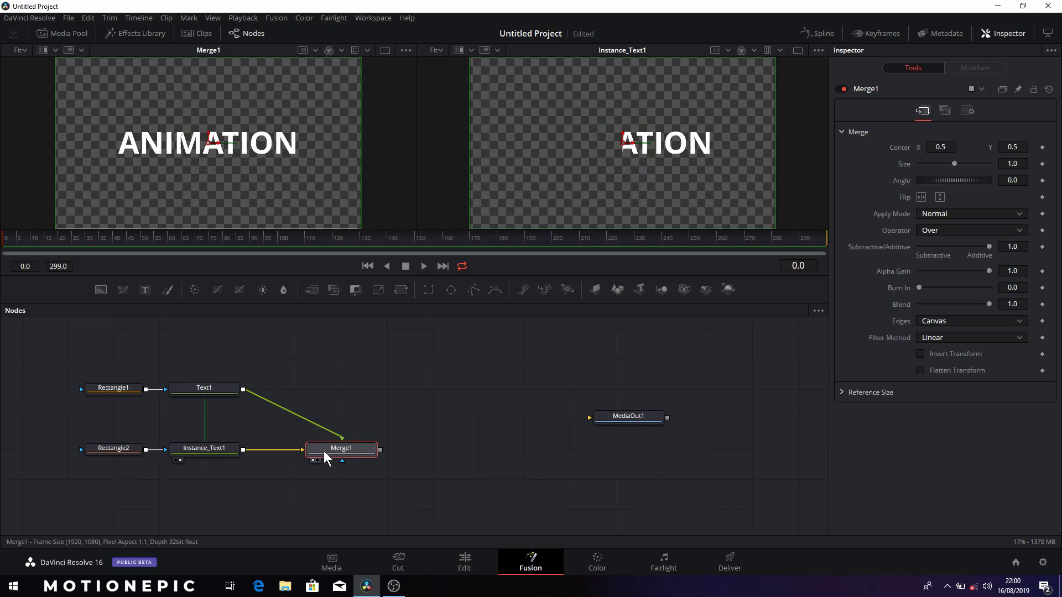
left_click(385, 51)
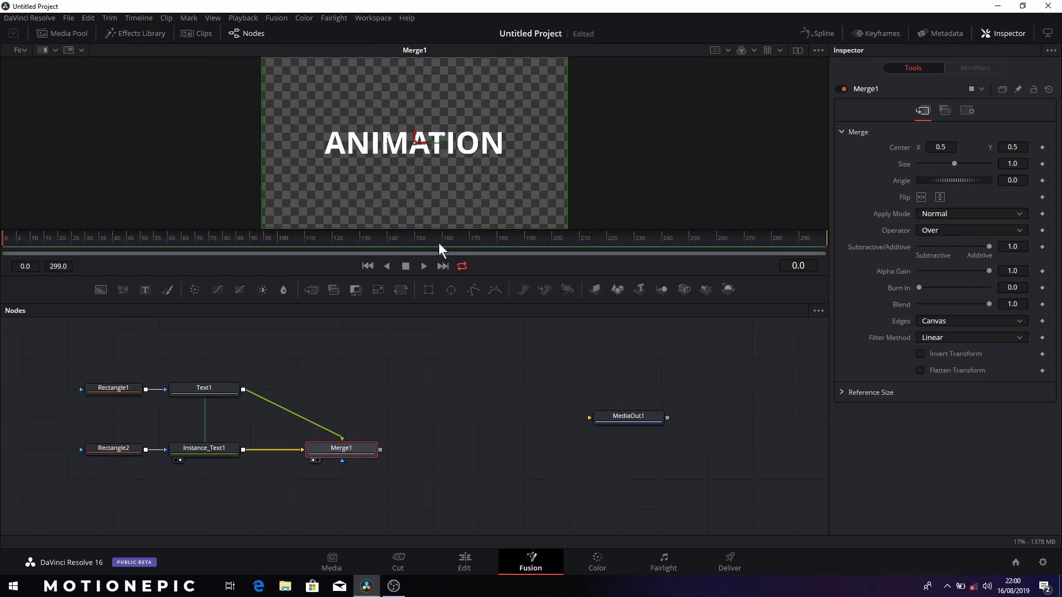
left_click_drag(434, 303, 435, 357)
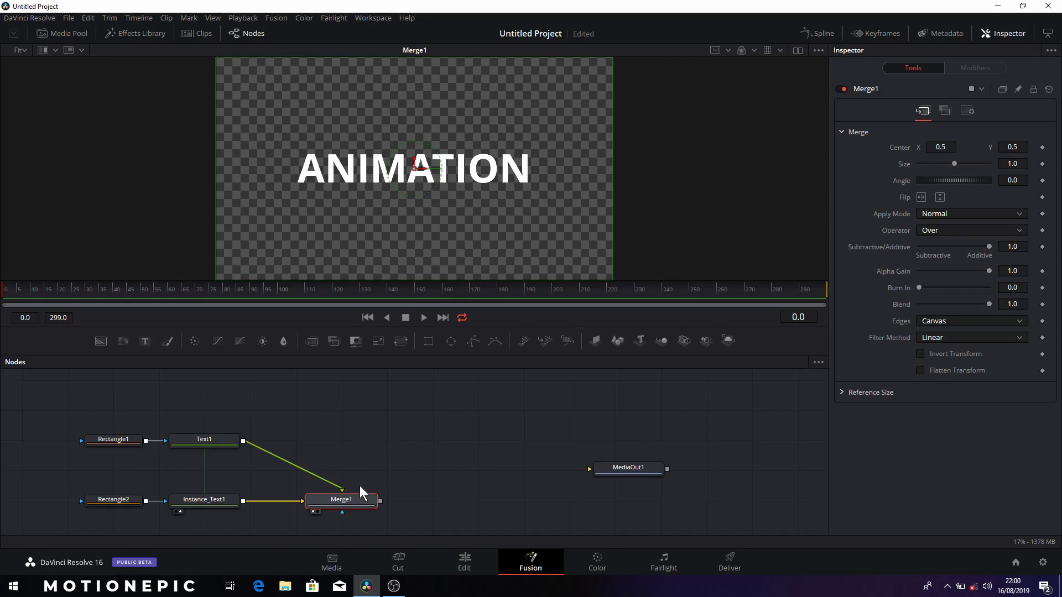
mouse_move(350, 501)
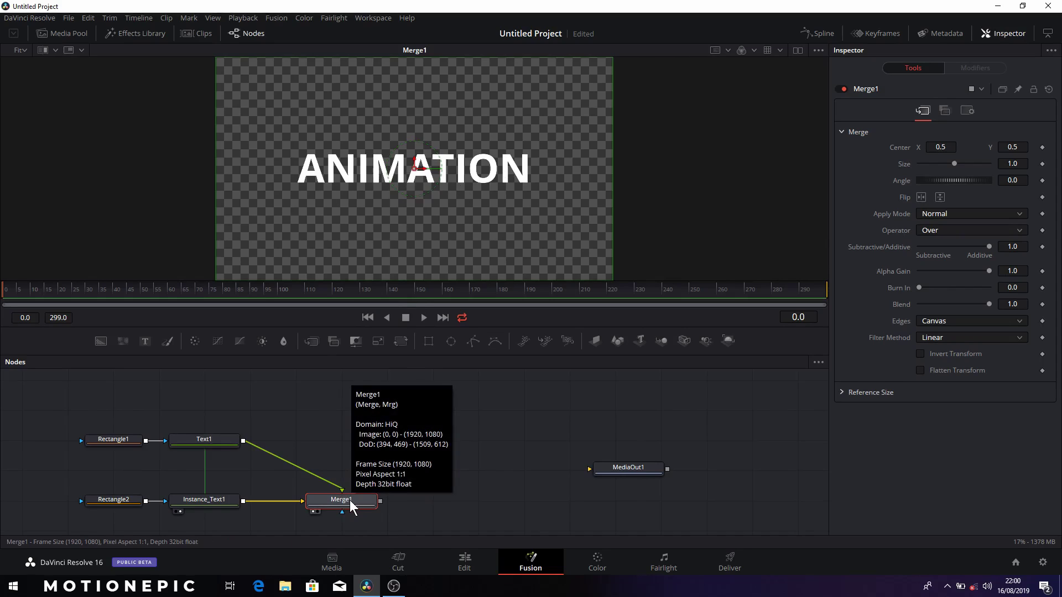
Step: Keyframe Text1's Center at frame 60, then set Center X to 1.3 at frame 0
mouse_move(214, 450)
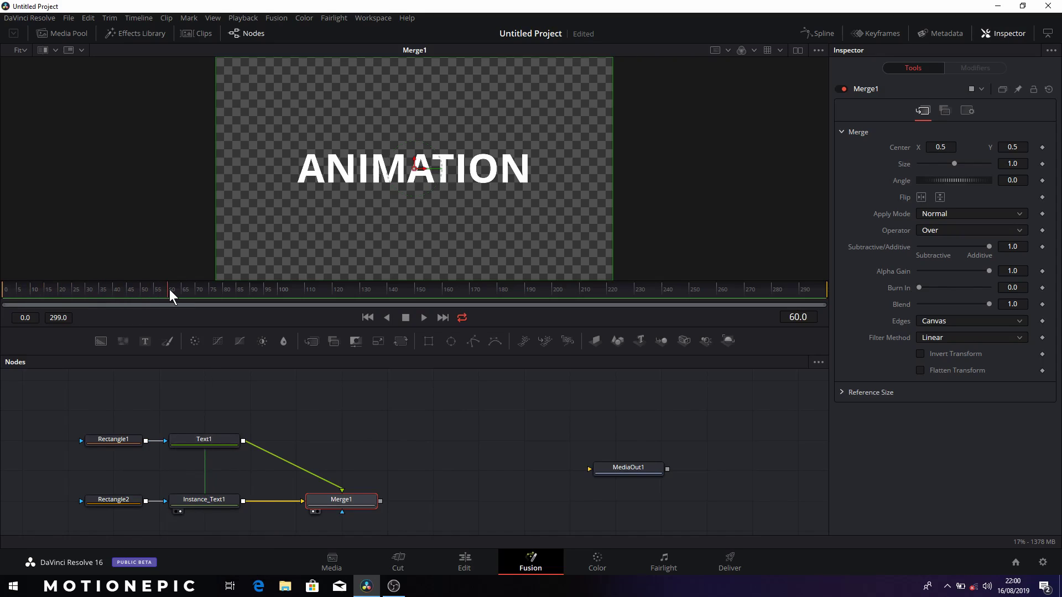
left_click(206, 439)
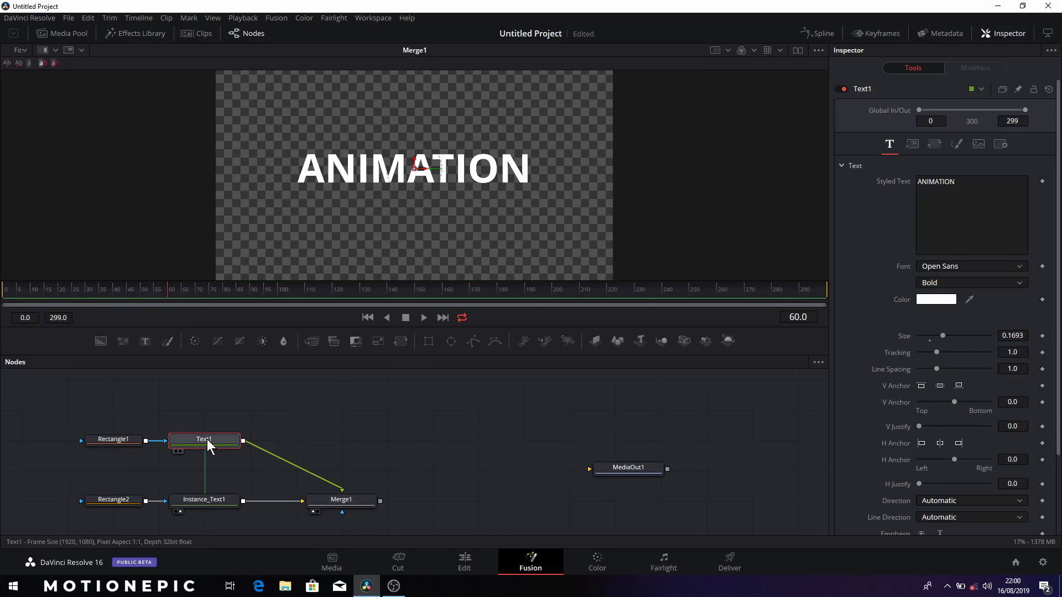
left_click(918, 145)
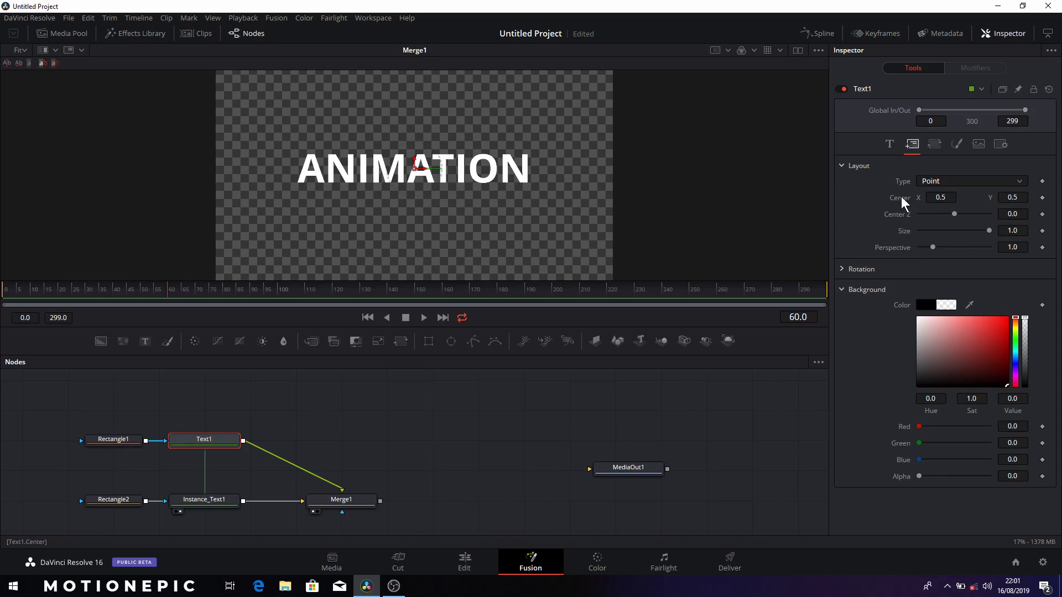
left_click(1043, 198)
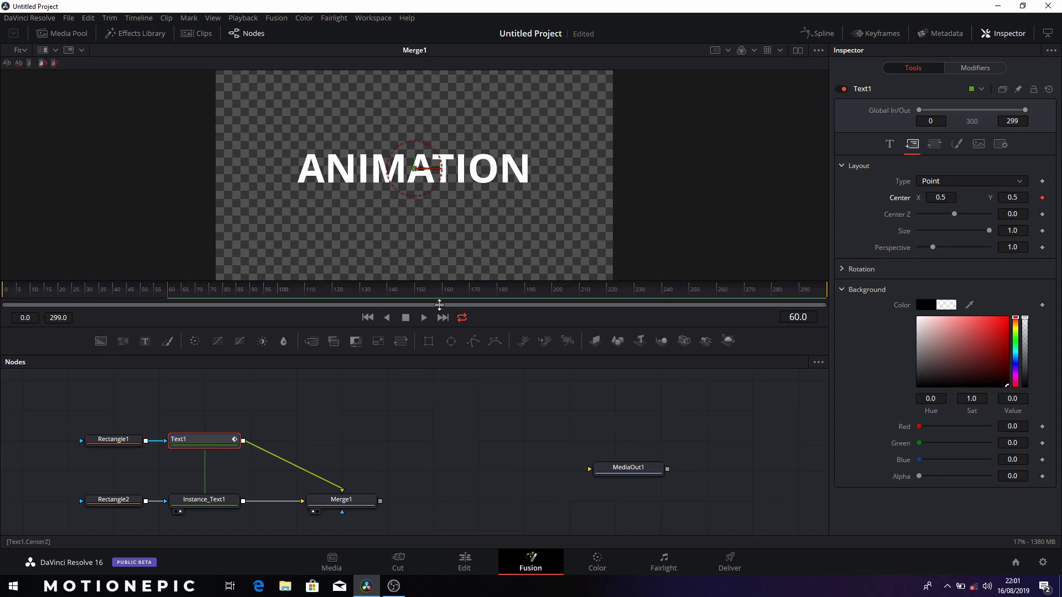
left_click(8, 293)
left_click_drag(941, 202, 980, 202)
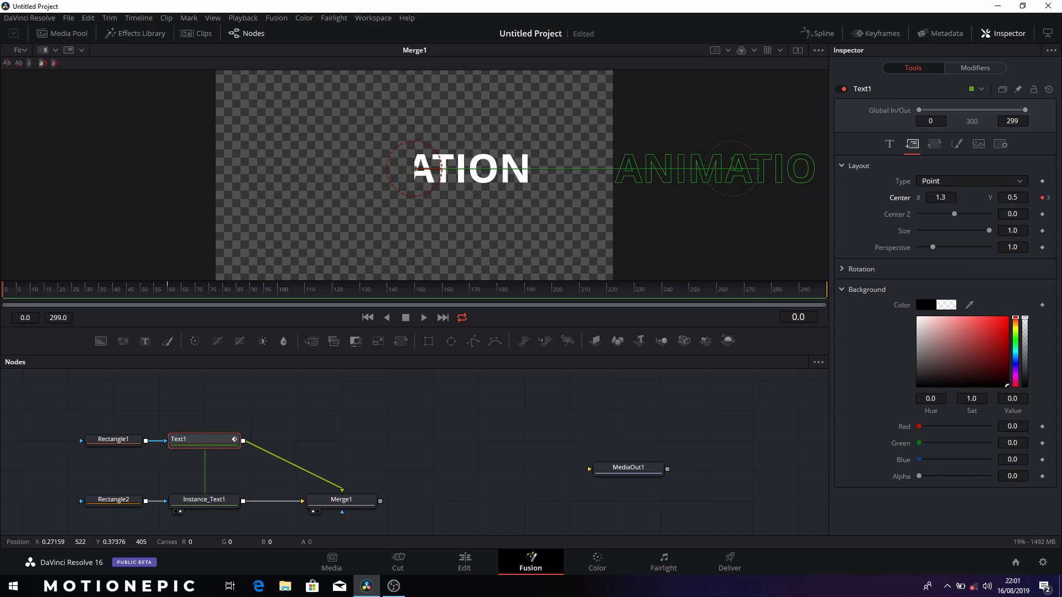
Step: Keyframe Instance_Text1's Center at frame 60, set X to -0.296 at frame 0, and preview
left_click(210, 501)
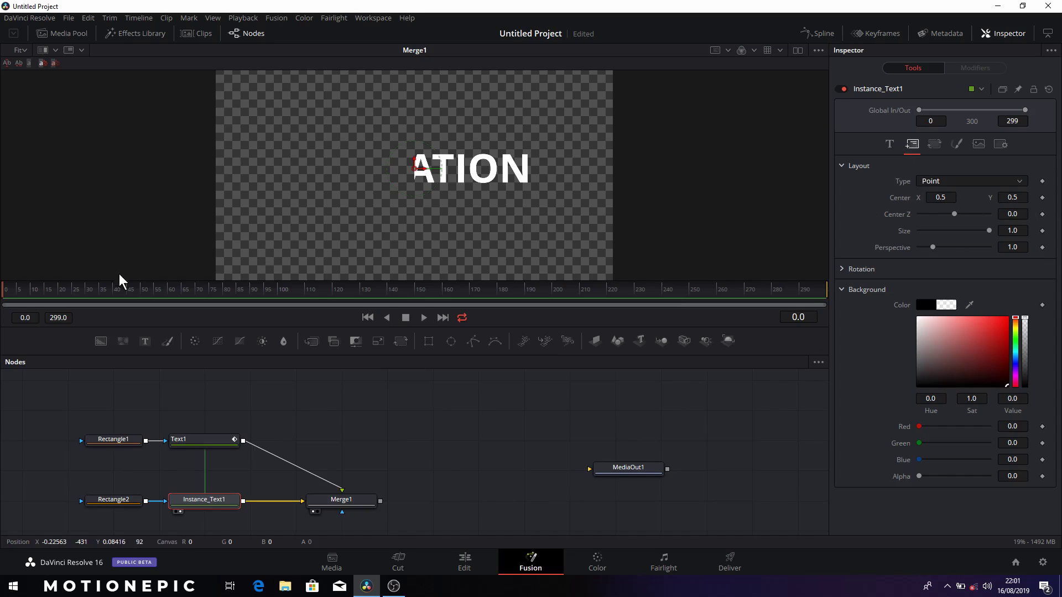
left_click(164, 296)
left_click(169, 295)
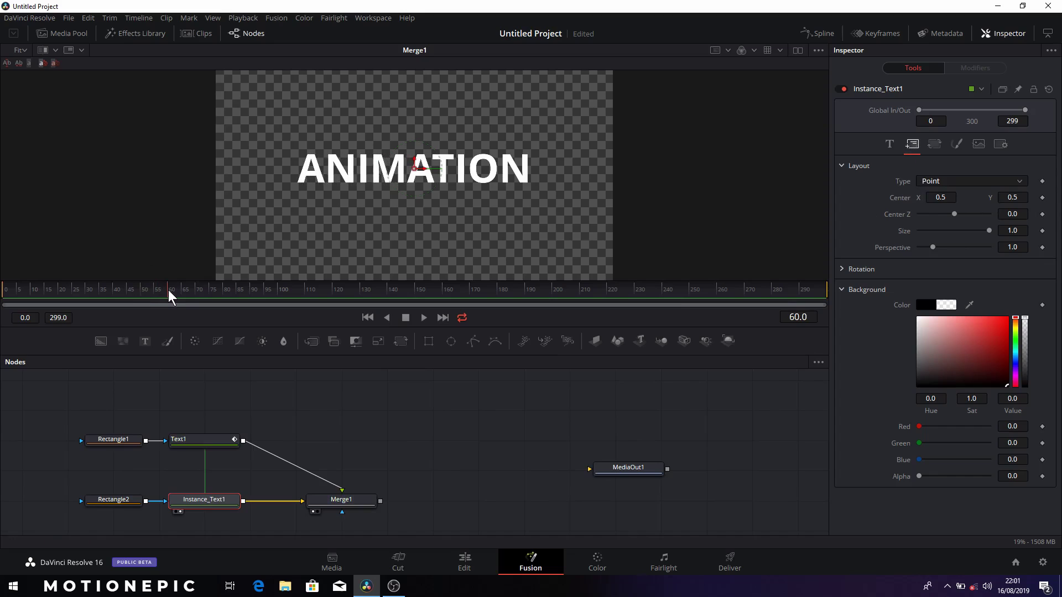
left_click(1042, 197)
left_click_drag(160, 292, 3, 292)
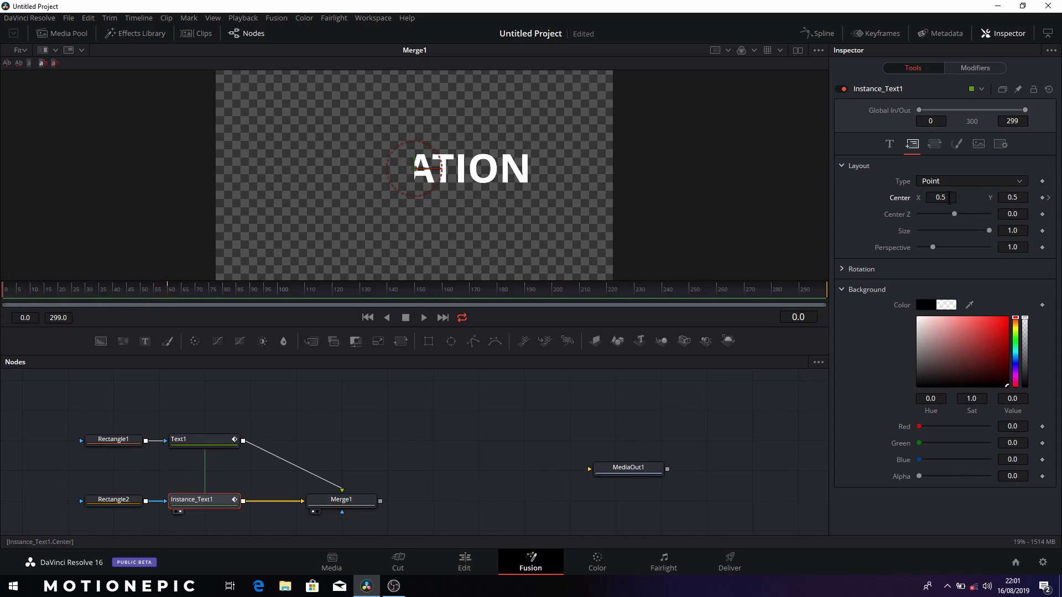
left_click_drag(940, 197, 739, 198)
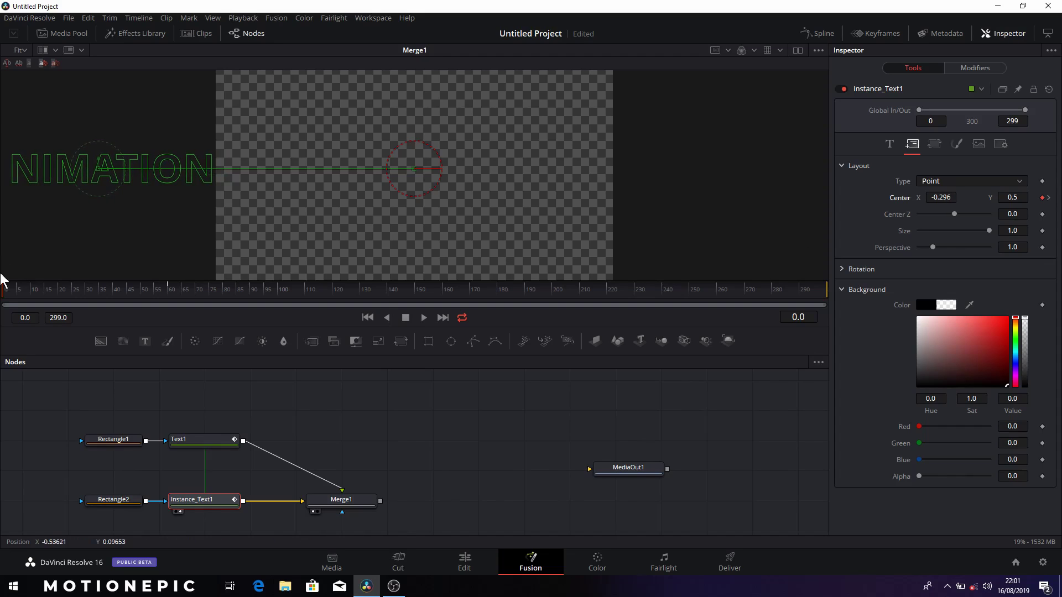
mouse_move(9, 298)
left_mouse_down()
mouse_move(185, 294)
mouse_move(5, 296)
left_mouse_up()
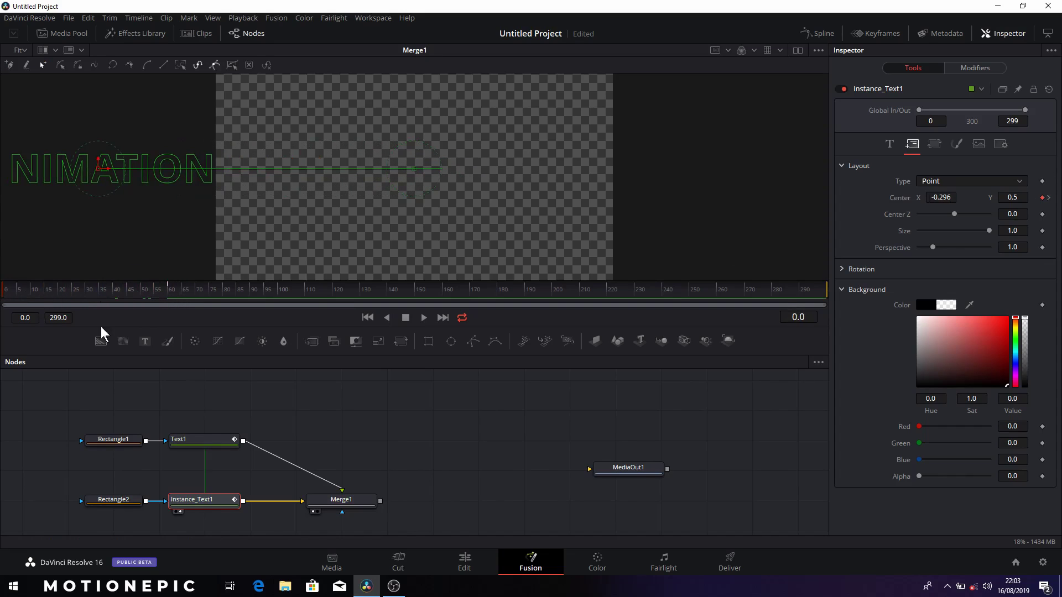
Step: In the Spline editor, smooth Text1's Displacement curve and lengthen the ease into its final keyframe
left_click(814, 35)
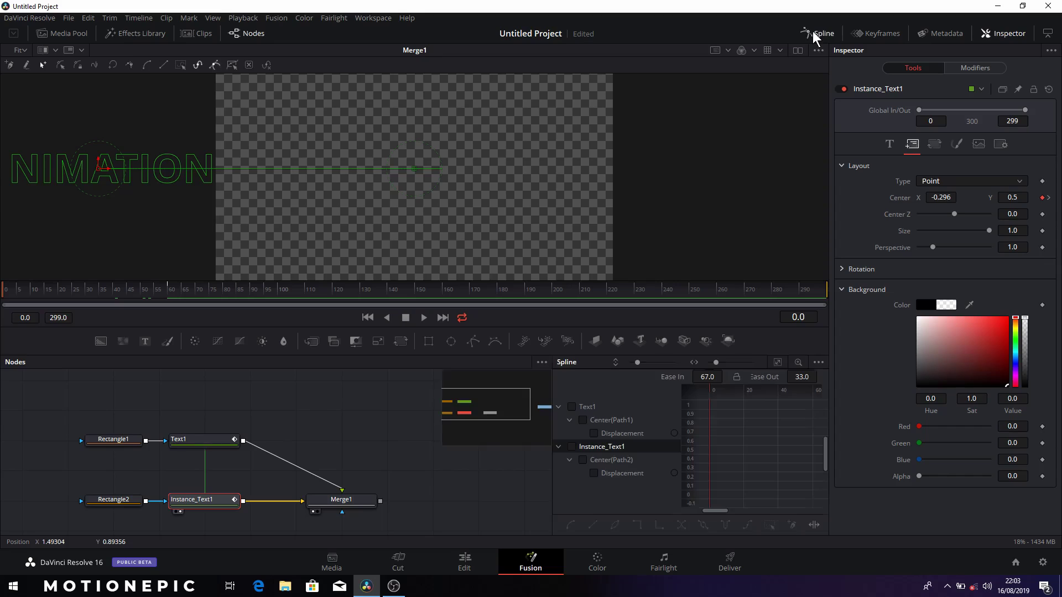
left_click(572, 407)
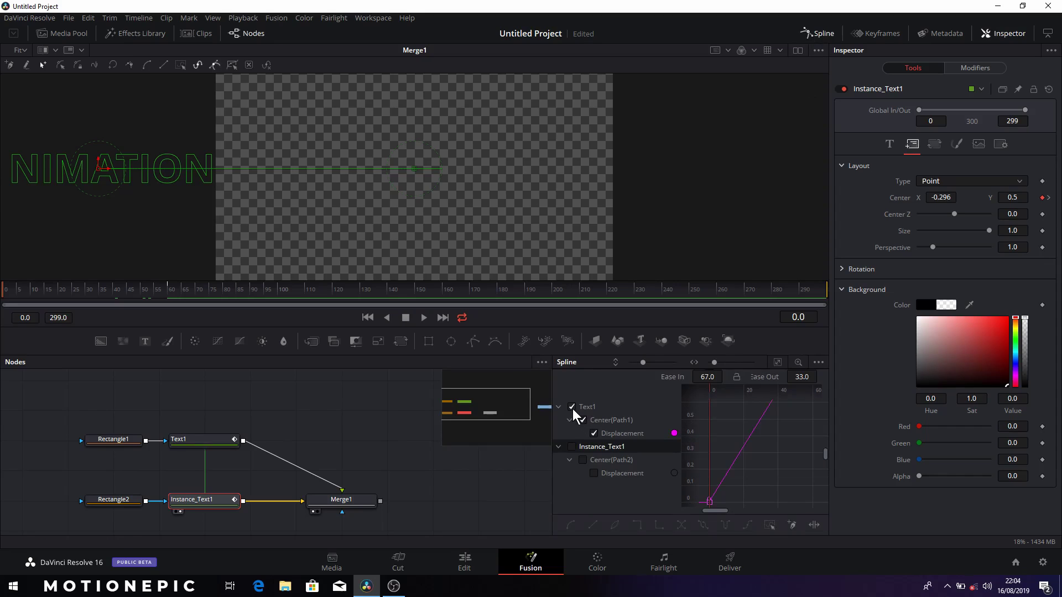
left_click(778, 368)
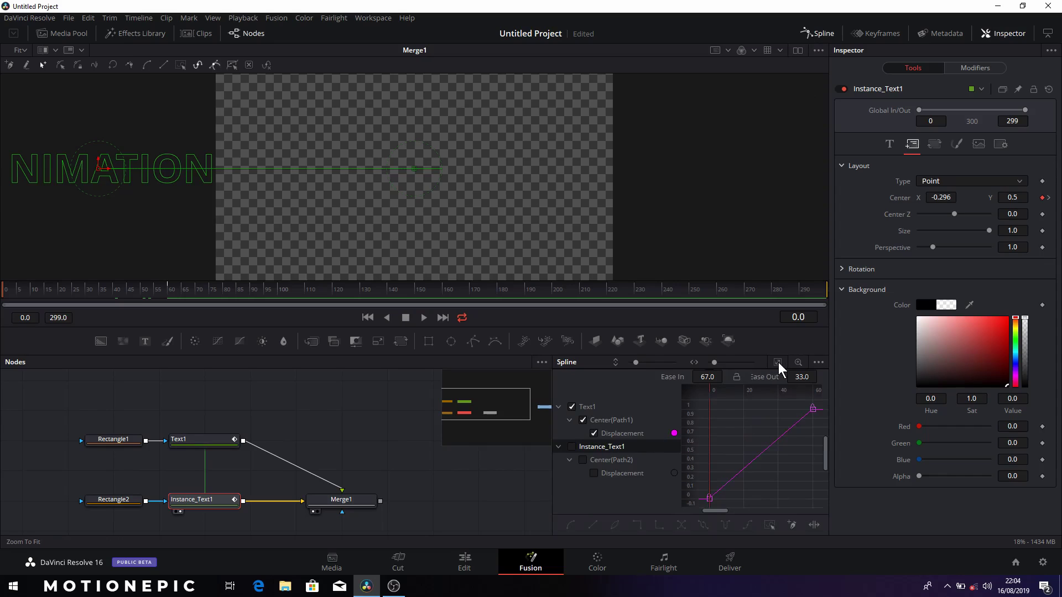
left_click(771, 525)
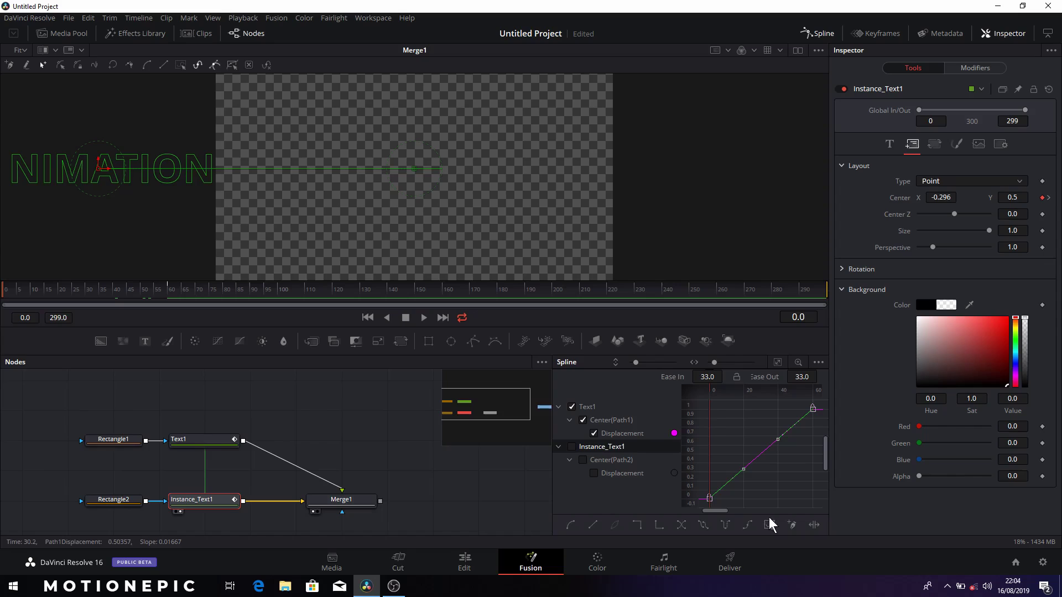
left_click(572, 526)
left_click_drag(774, 414, 707, 412)
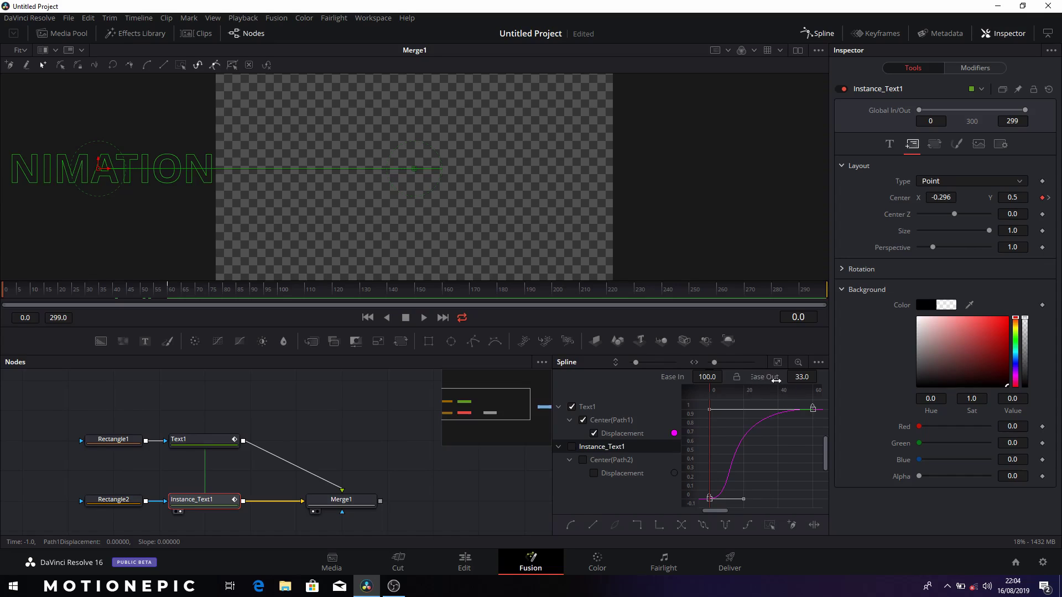
key("e")
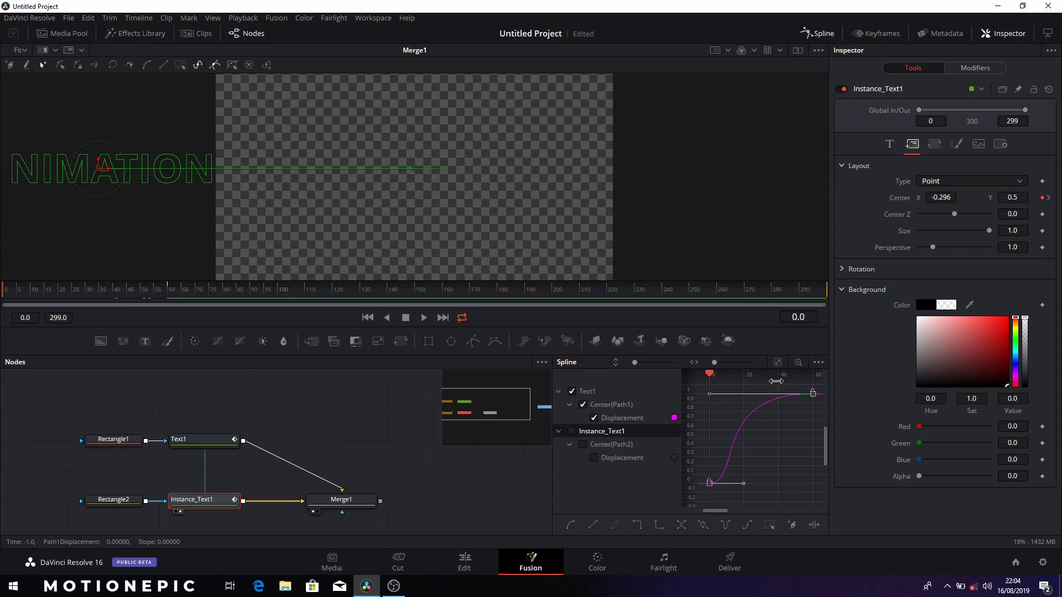
key("e")
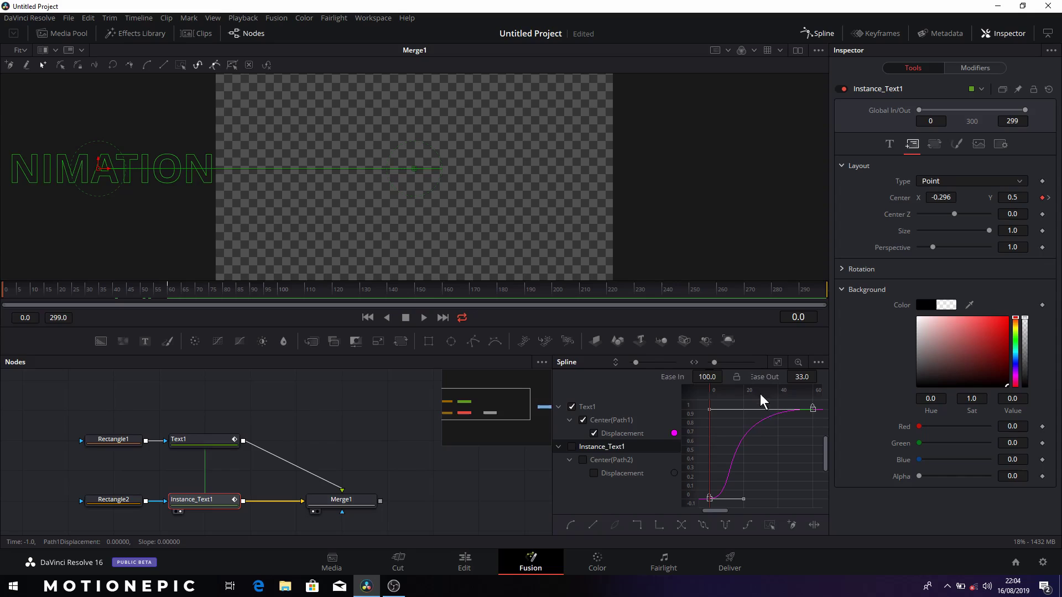
Step: Give Instance_Text1's Displacement curve the same smoothed S-ease with a long final slowdown
left_click(572, 406)
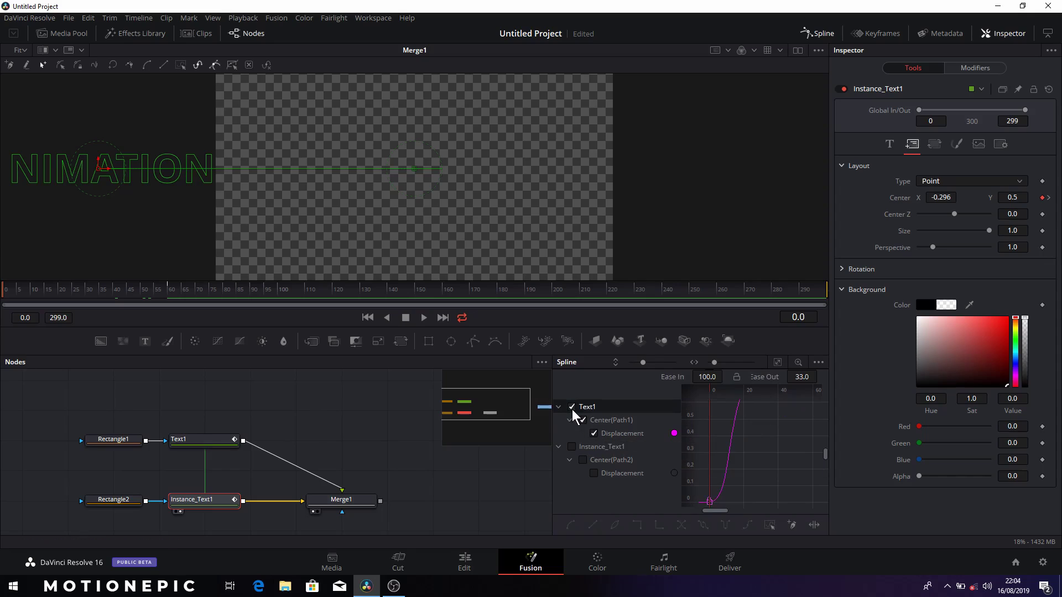
left_click(572, 446)
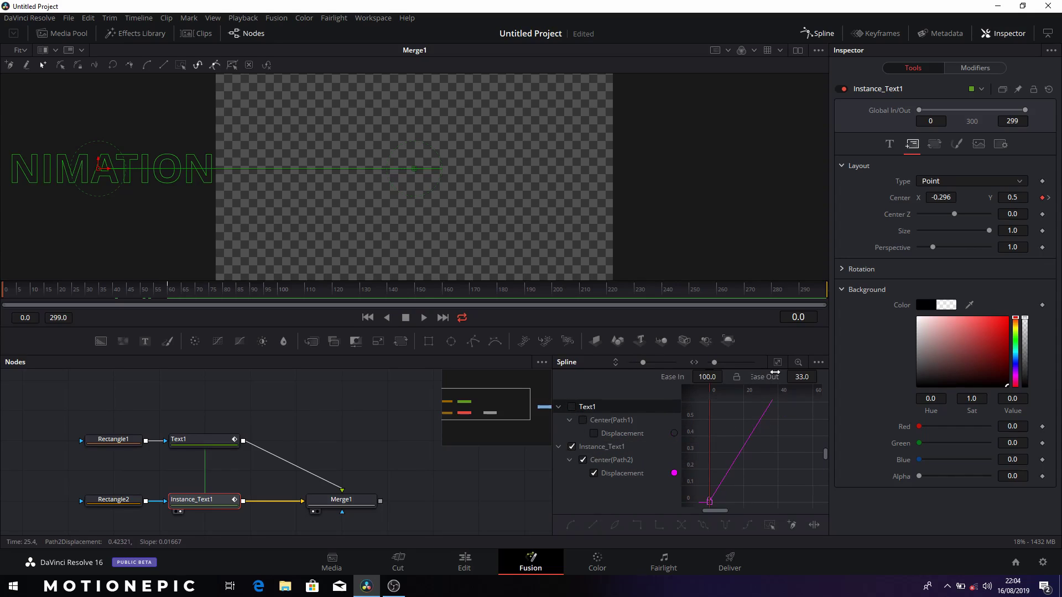
left_click(778, 364)
left_click(769, 525)
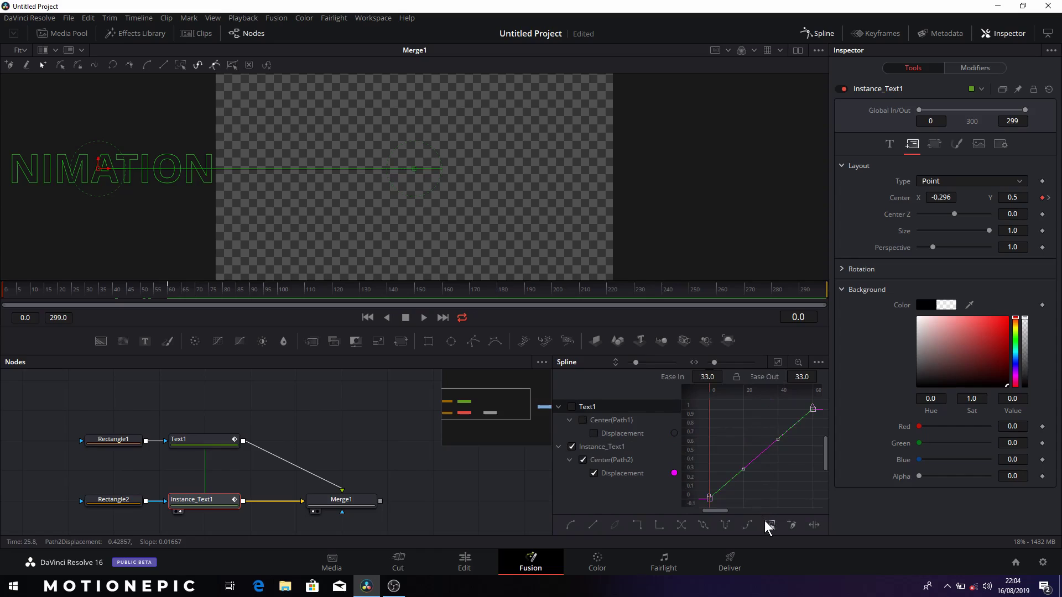
left_click(571, 525)
left_click_drag(778, 409, 705, 413)
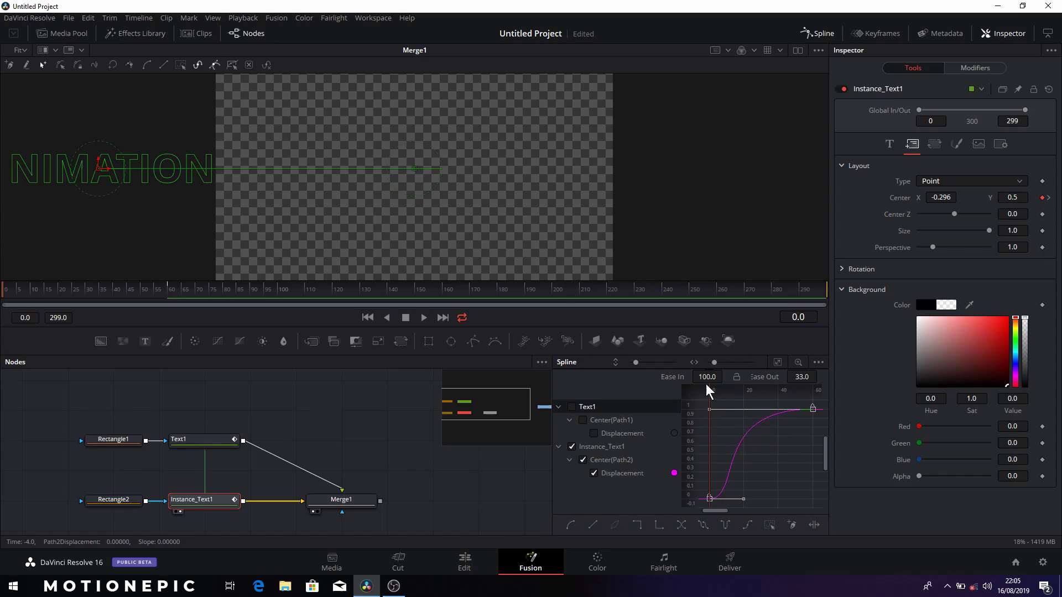
Step: Close the Spline editor, play back Merge1's eased ANIMATION slide-in, then select Text1
left_click(817, 33)
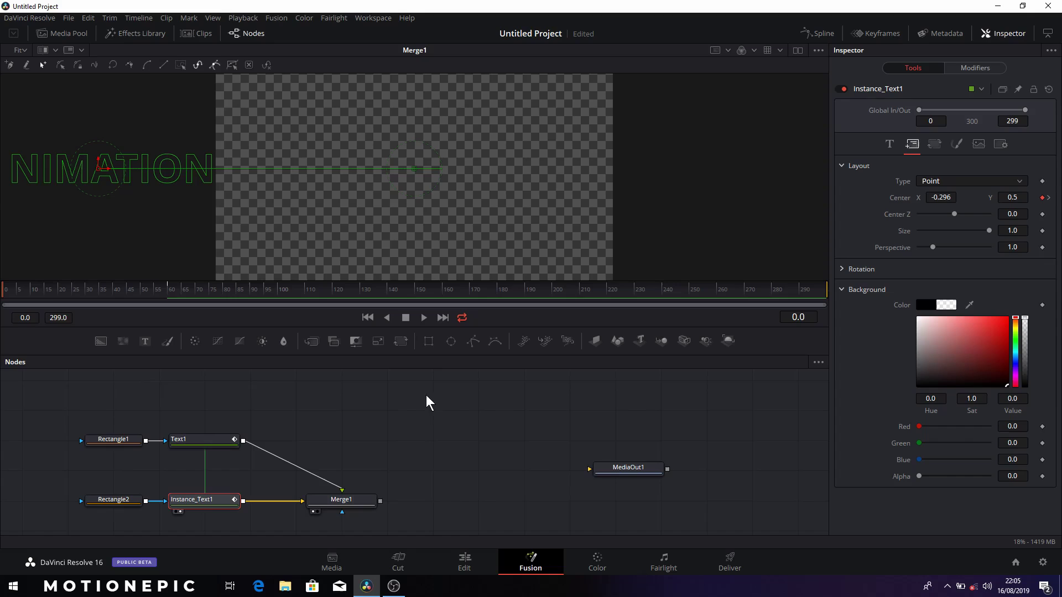
left_click(357, 501)
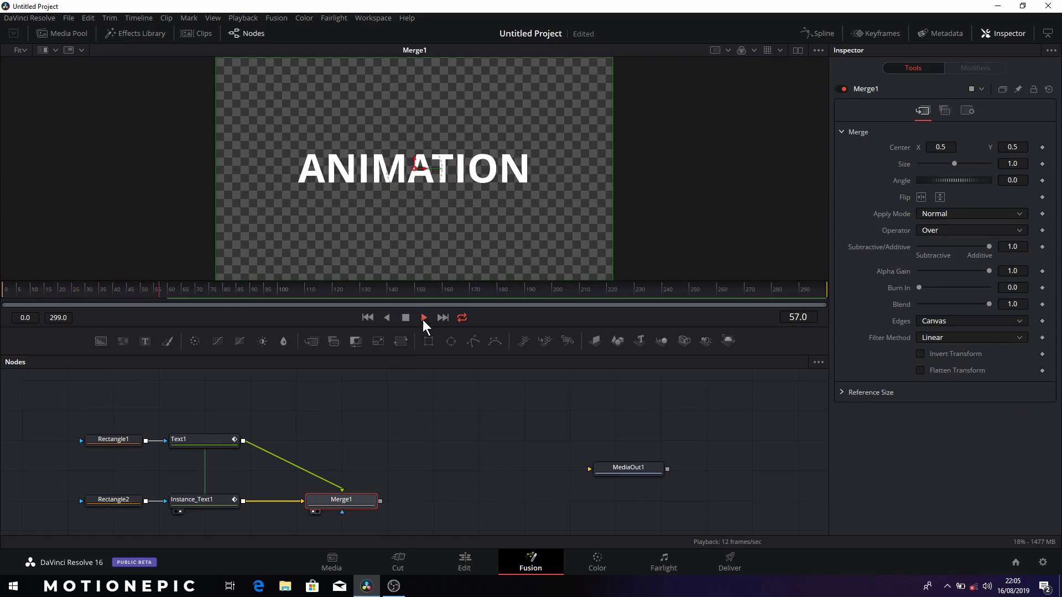
left_click(404, 318)
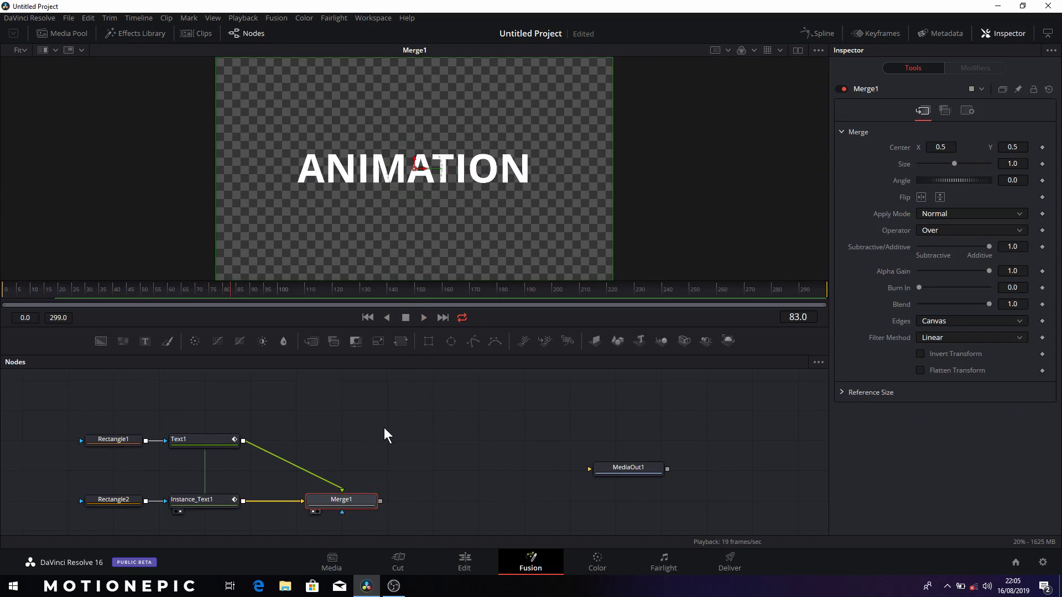
left_click(205, 437)
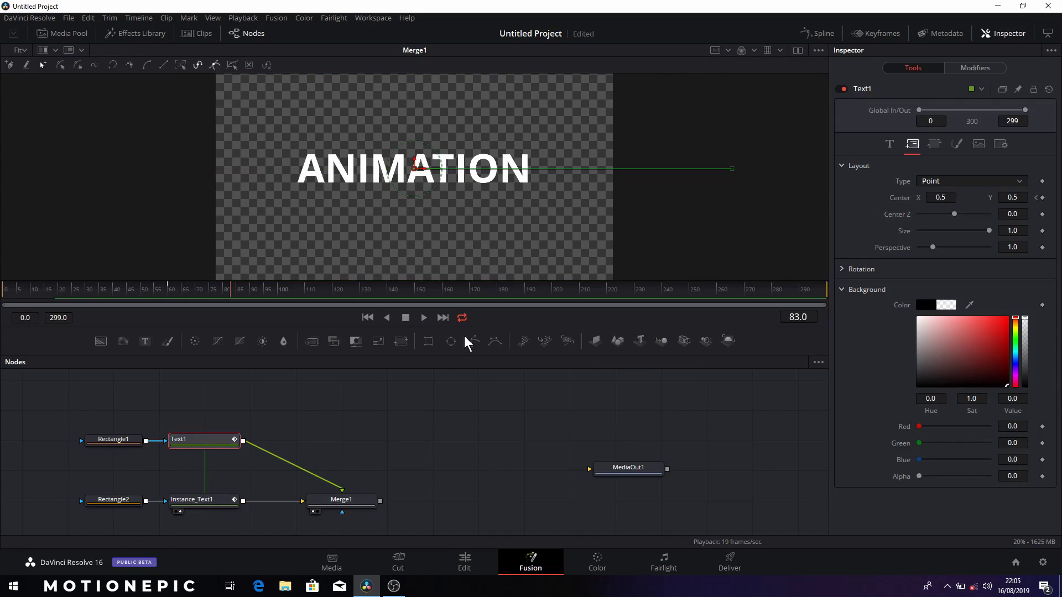
Step: In Text1's Shading tab, review elements 2 and 3, then settle on unused element 5
left_click(958, 145)
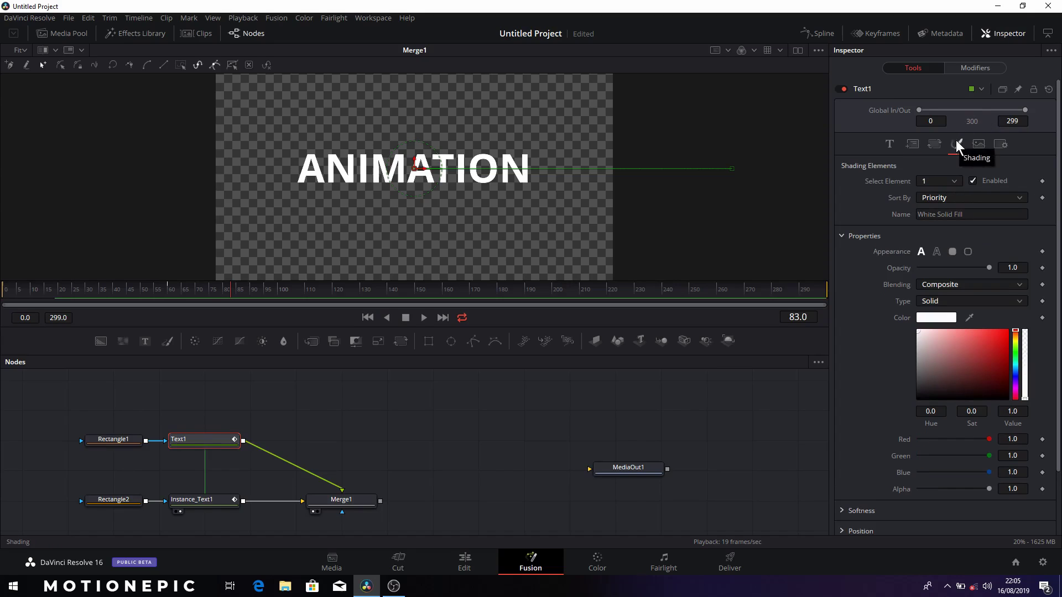
left_click(951, 180)
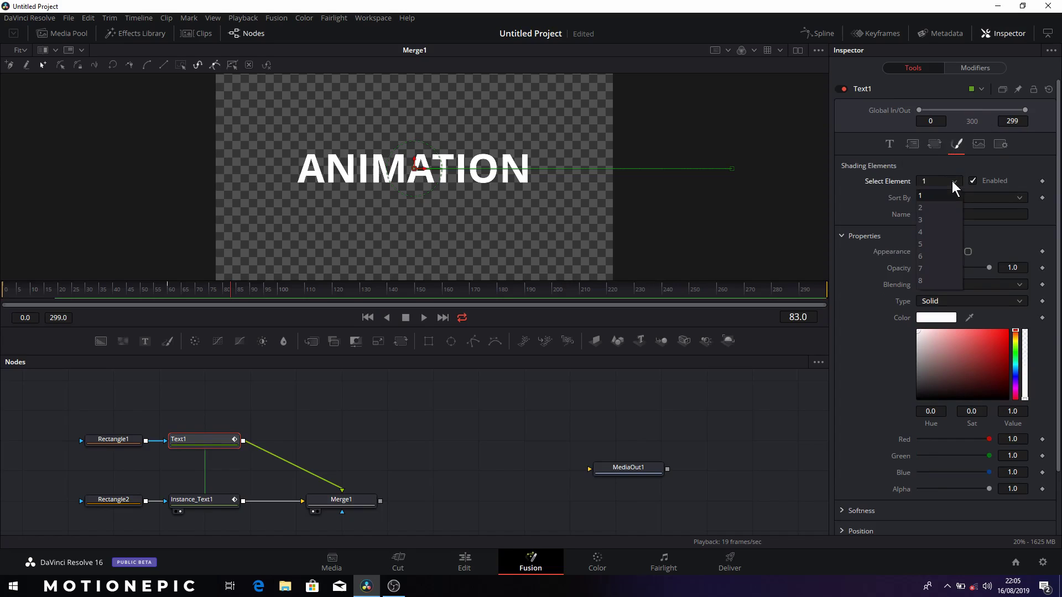
left_click(926, 243)
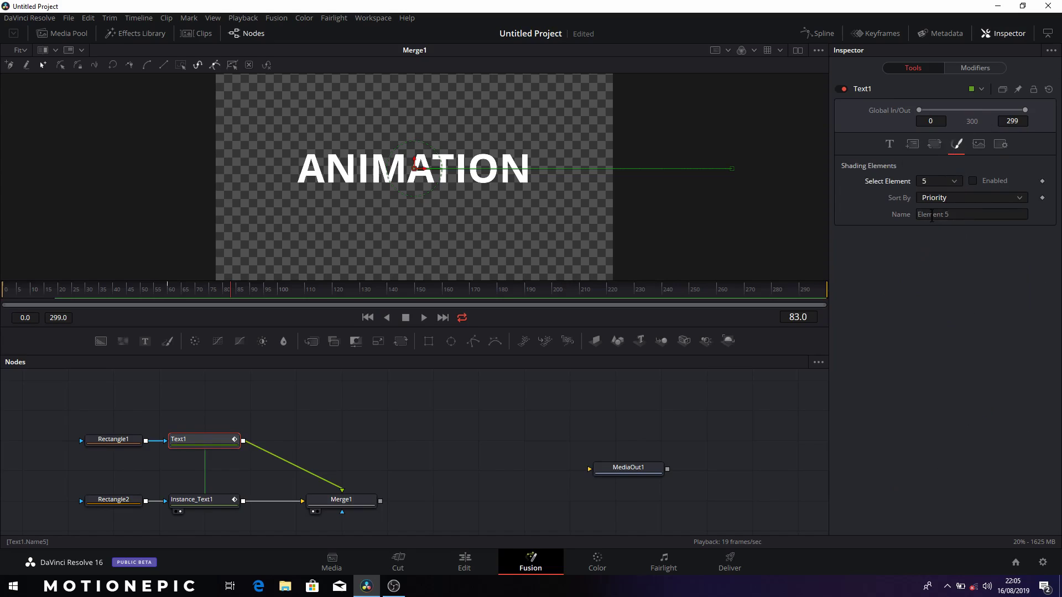
left_click(950, 181)
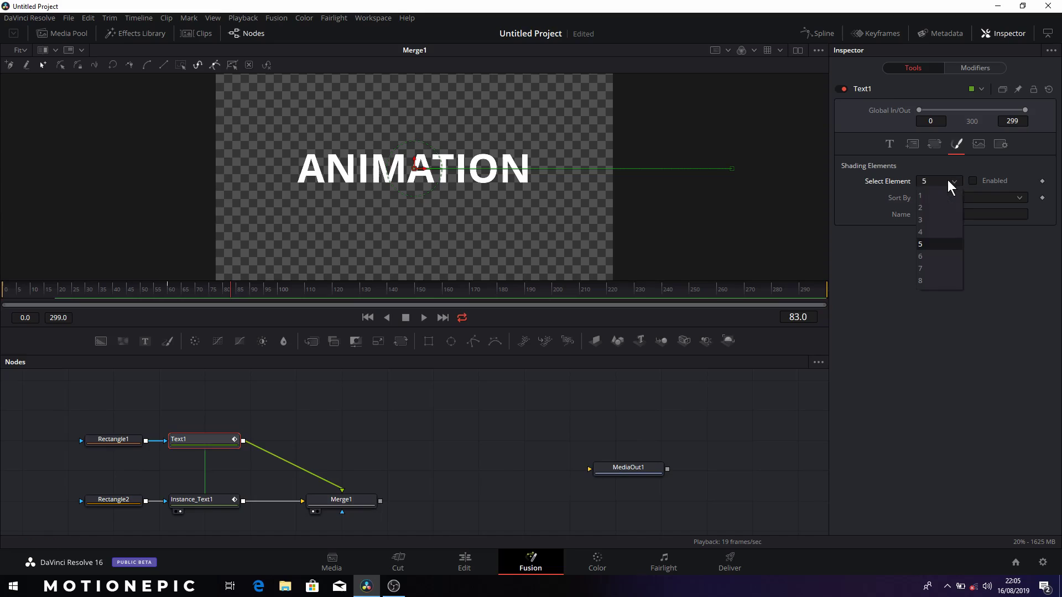
left_click(934, 215)
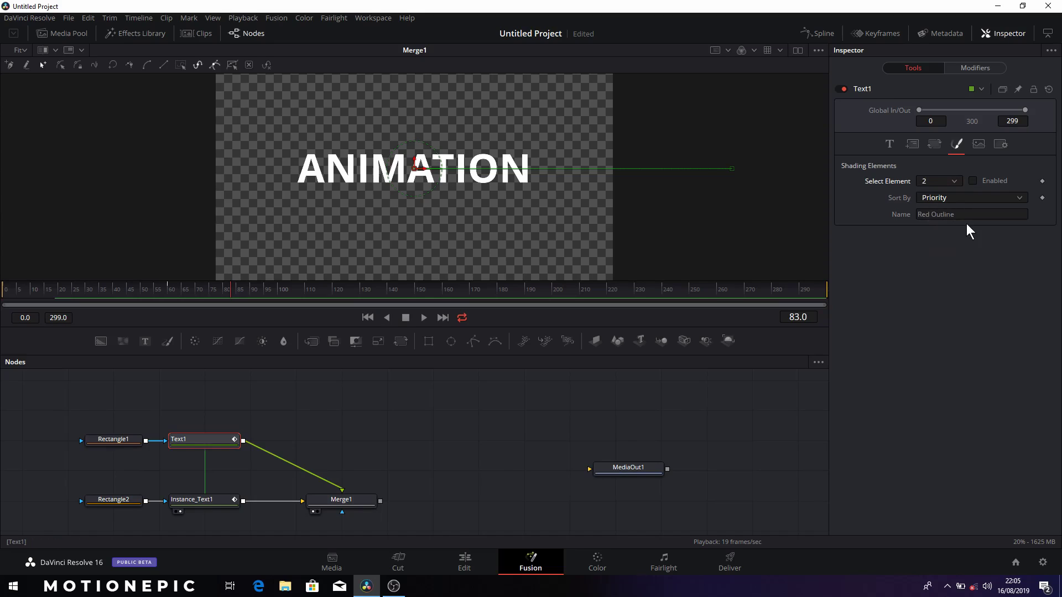
left_click(942, 183)
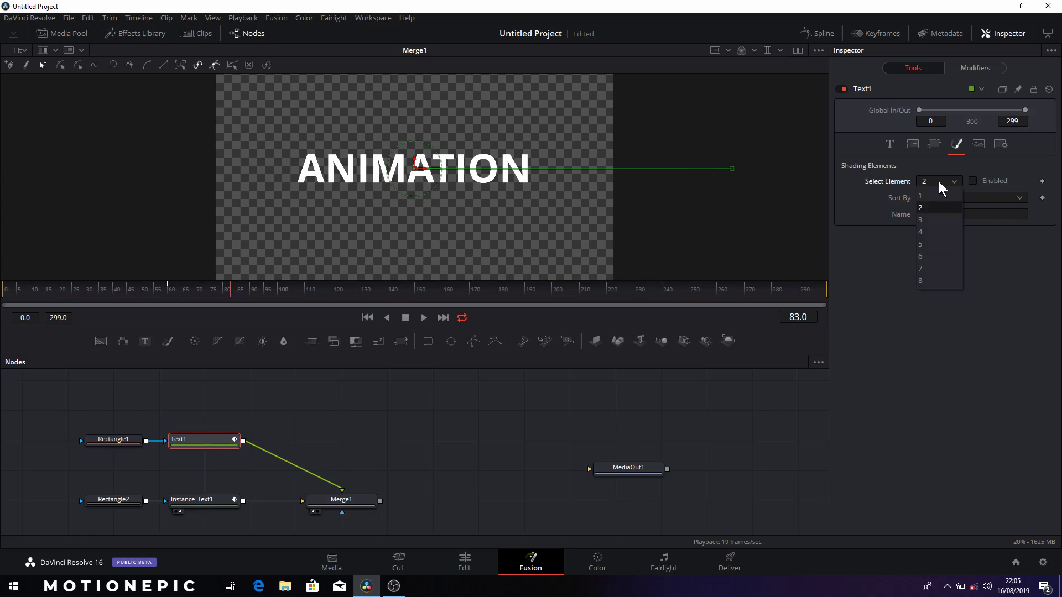
left_click(944, 226)
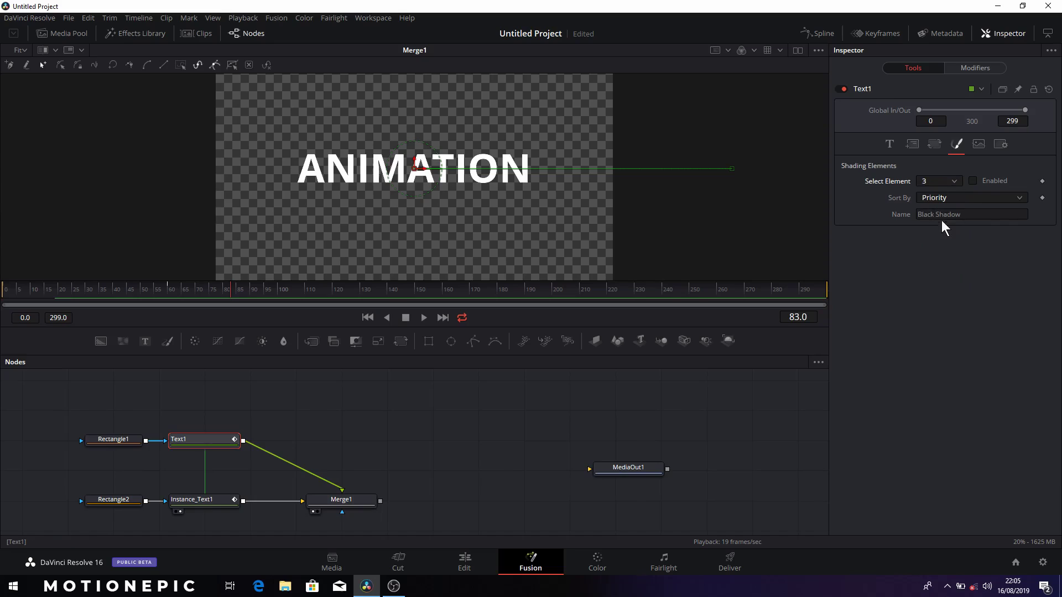
left_click(937, 184)
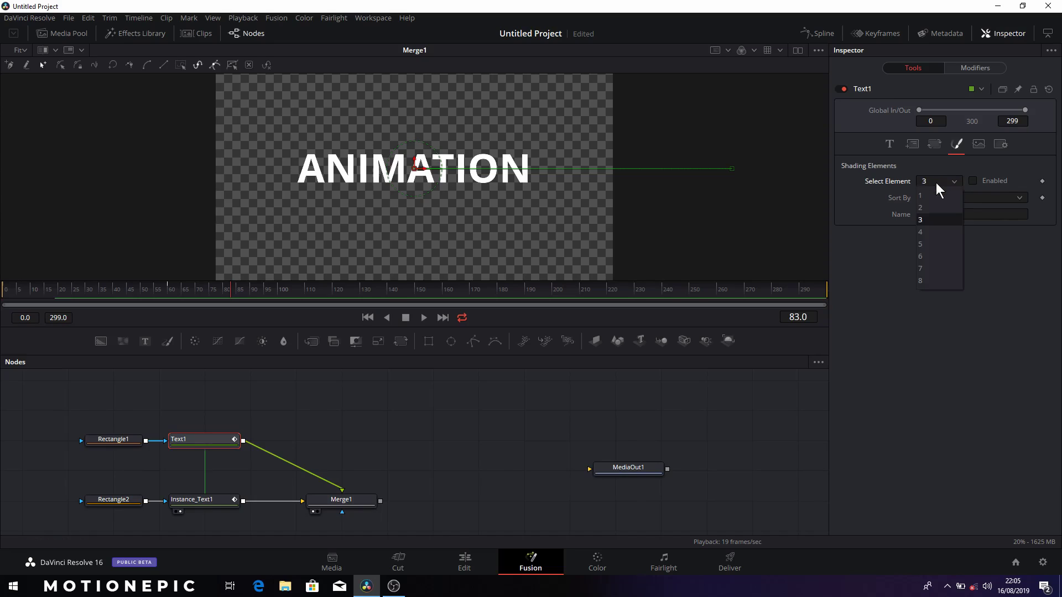
left_click(927, 244)
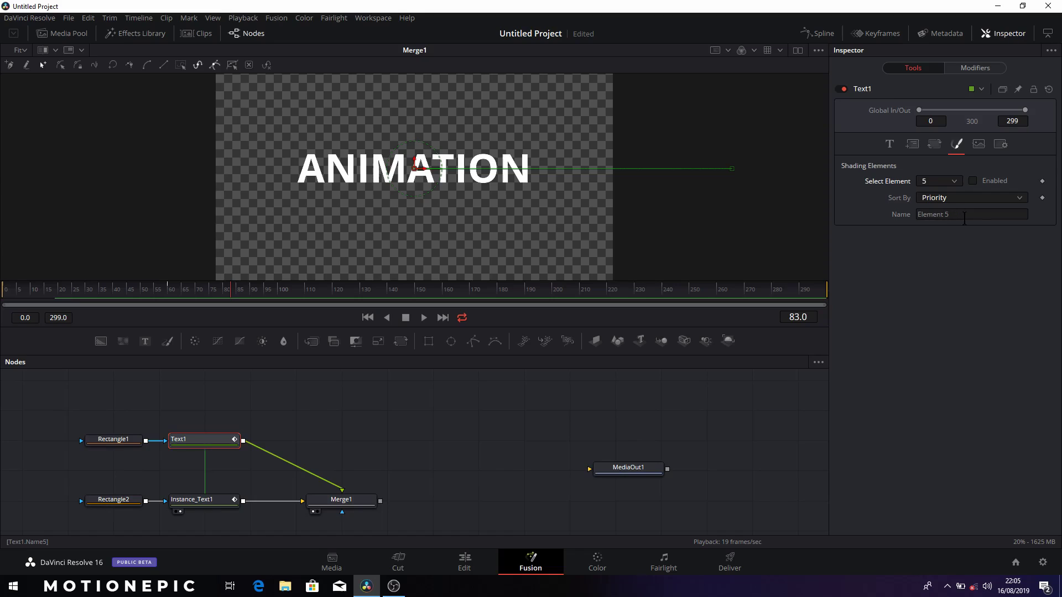
Step: Enable shading element 5 as a solid box extending across the whole line
left_click(972, 181)
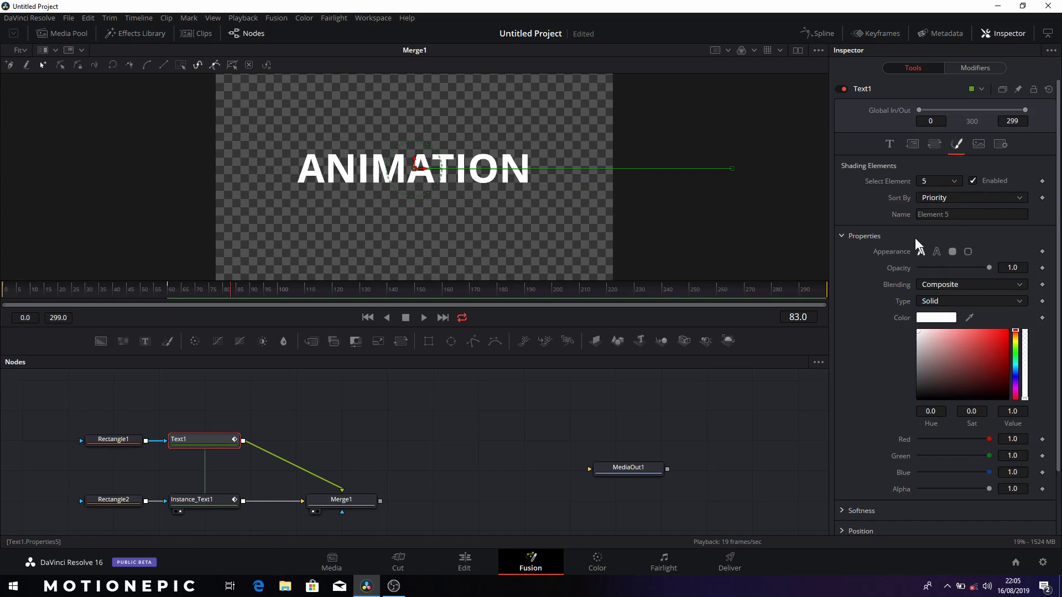
left_click(952, 252)
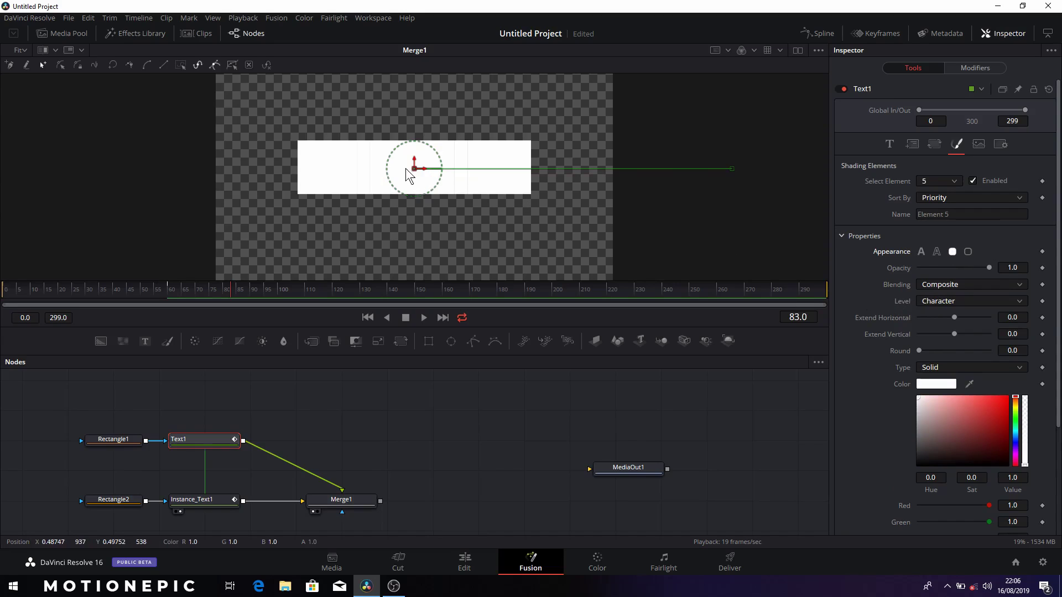
left_click(939, 302)
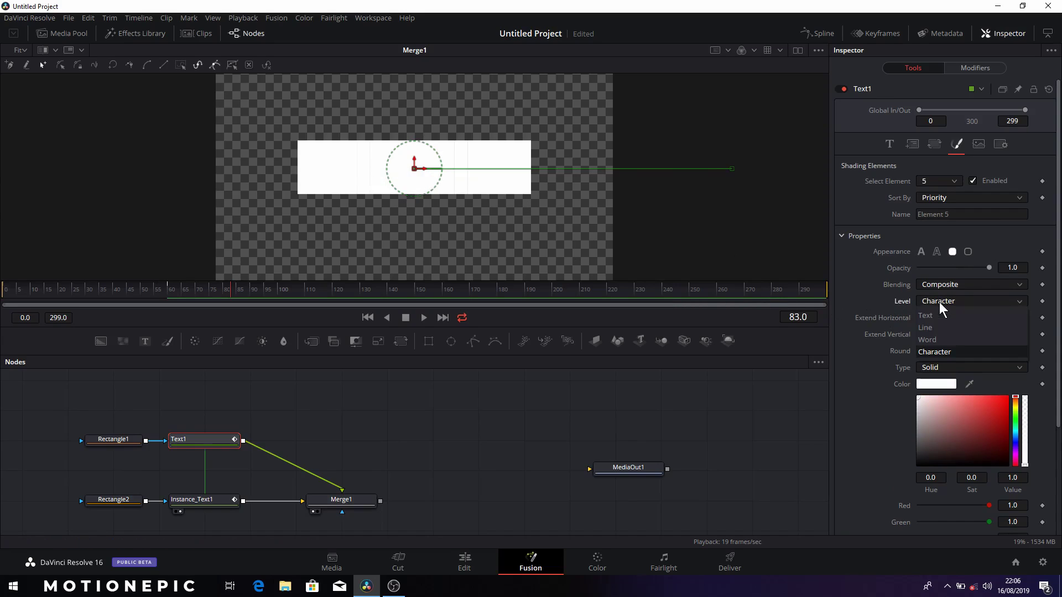
left_click(934, 328)
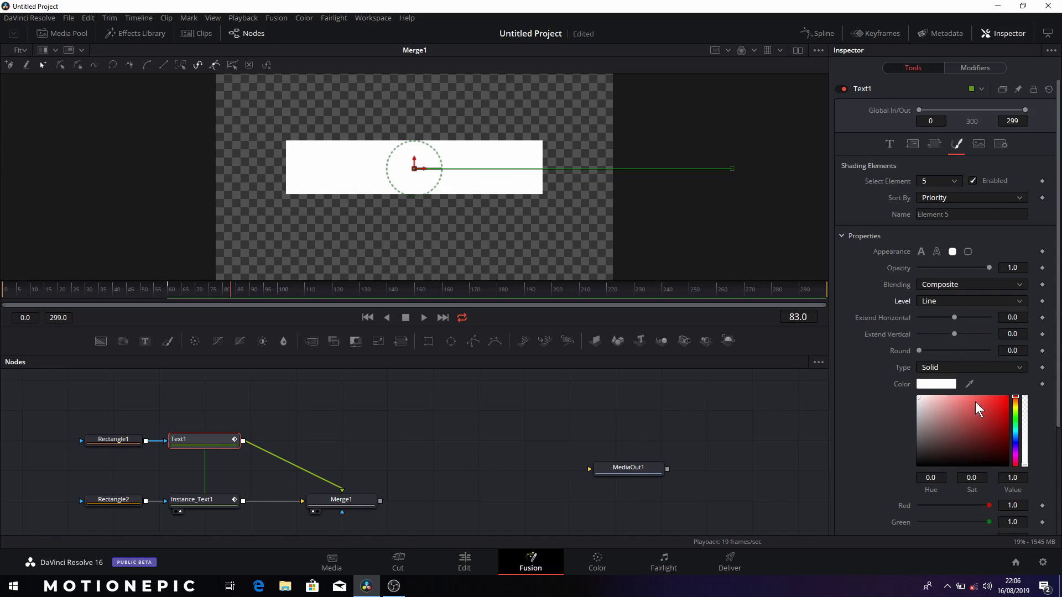
Step: Colour the box a soft red and tighten its extent to -0.086 around the word
left_click_drag(975, 407, 1016, 395)
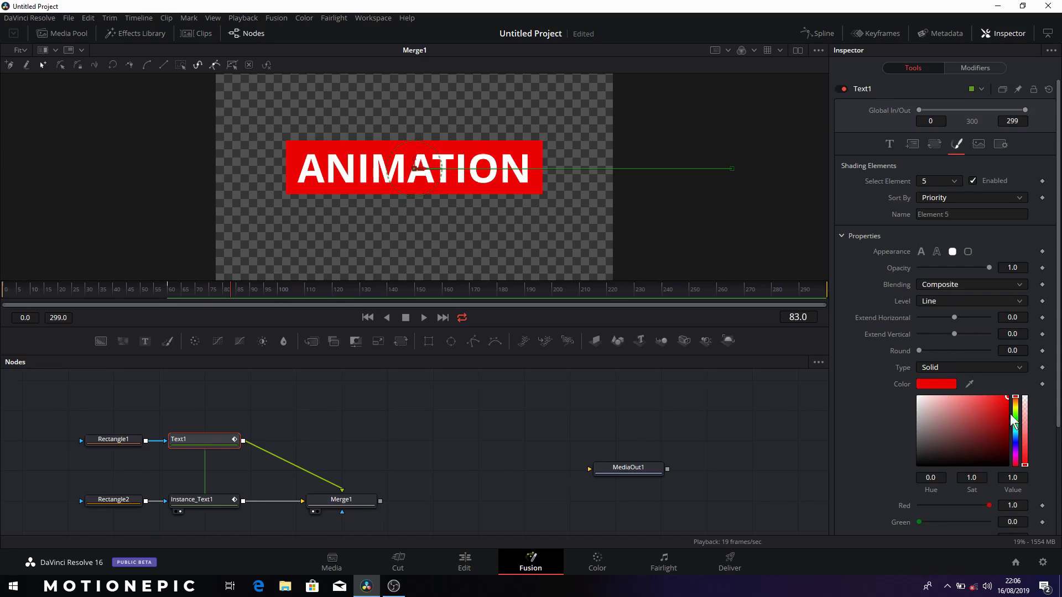
left_click(995, 396)
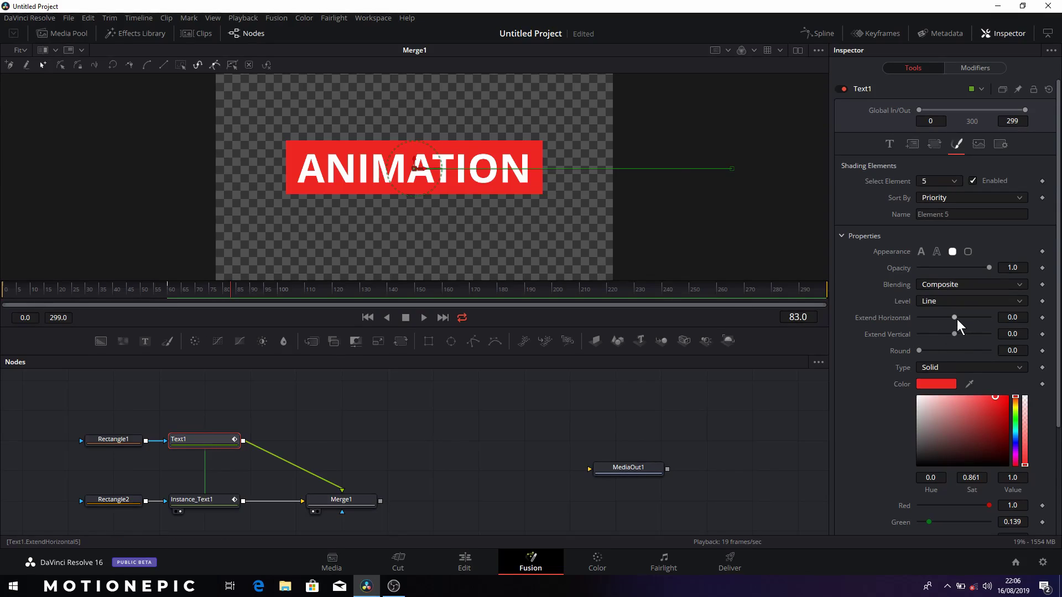
left_click_drag(955, 317, 872, 343)
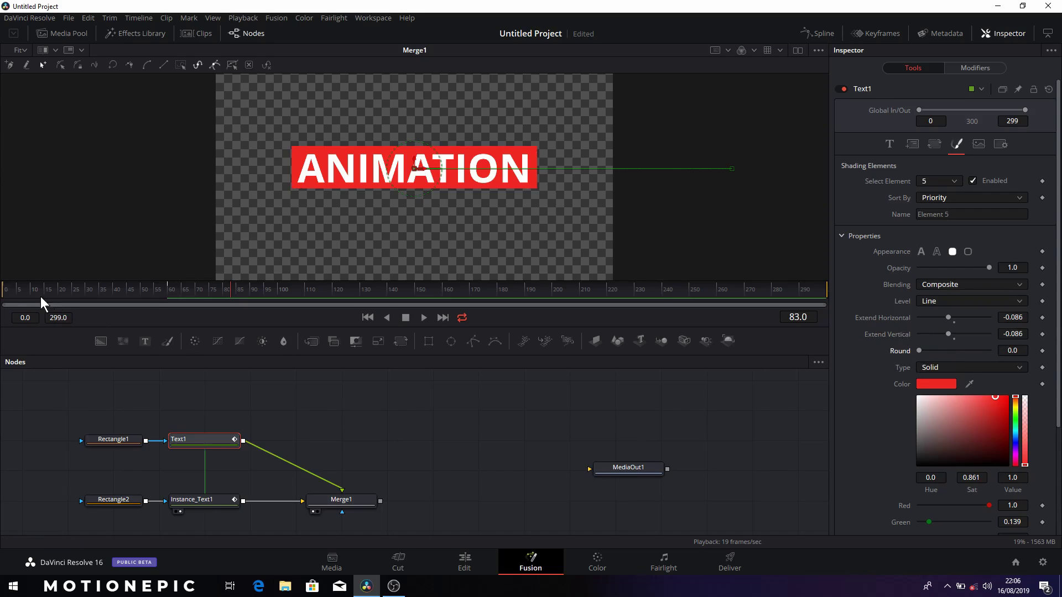
left_click(2, 289)
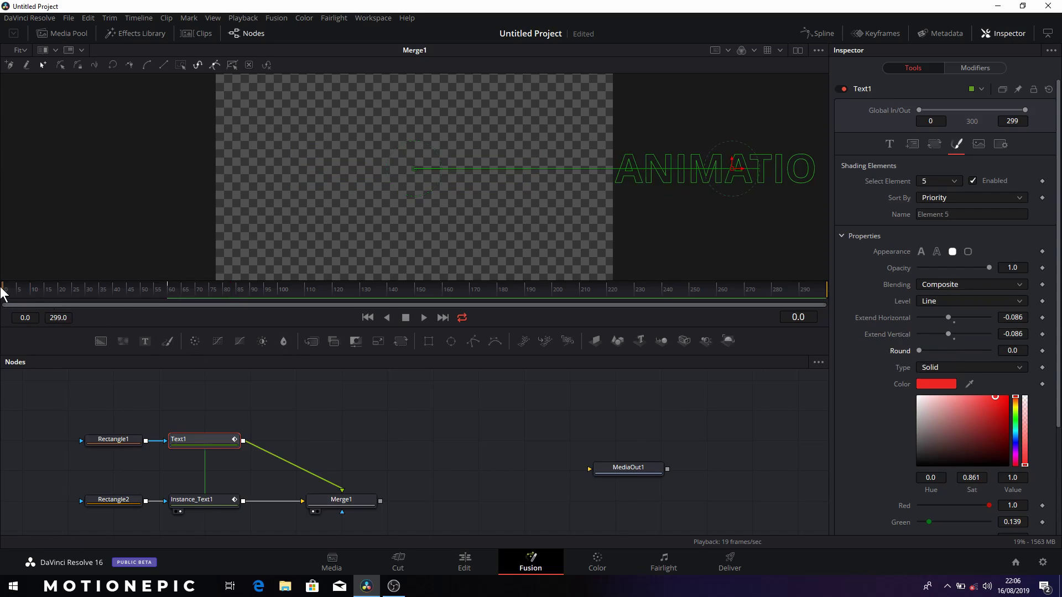
left_click(420, 318)
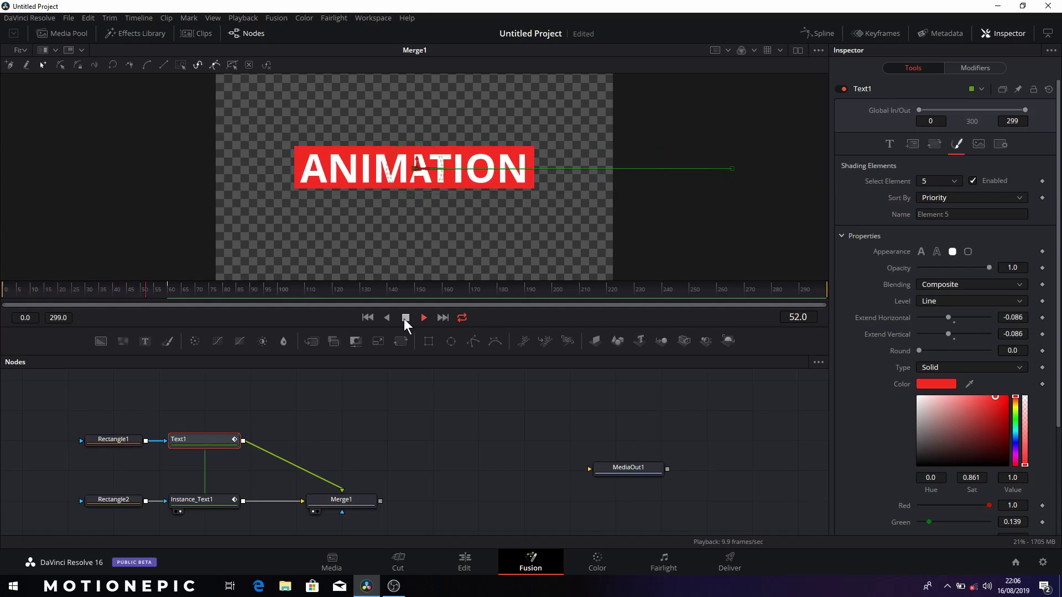
left_click(405, 318)
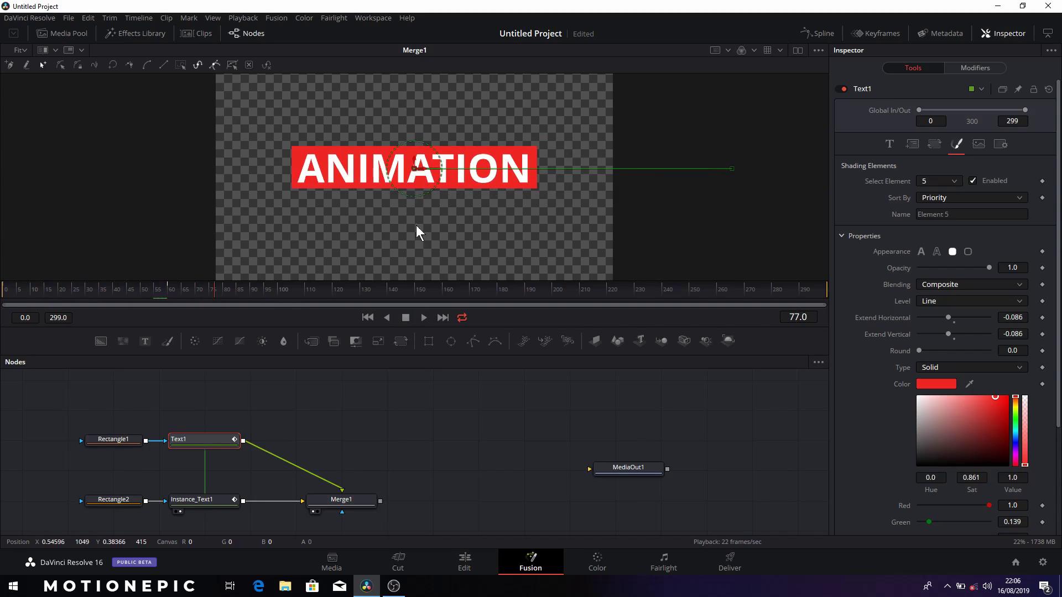
Step: Set element 1's White Solid Fill to black at alpha 0, then replay from the start
left_click(927, 182)
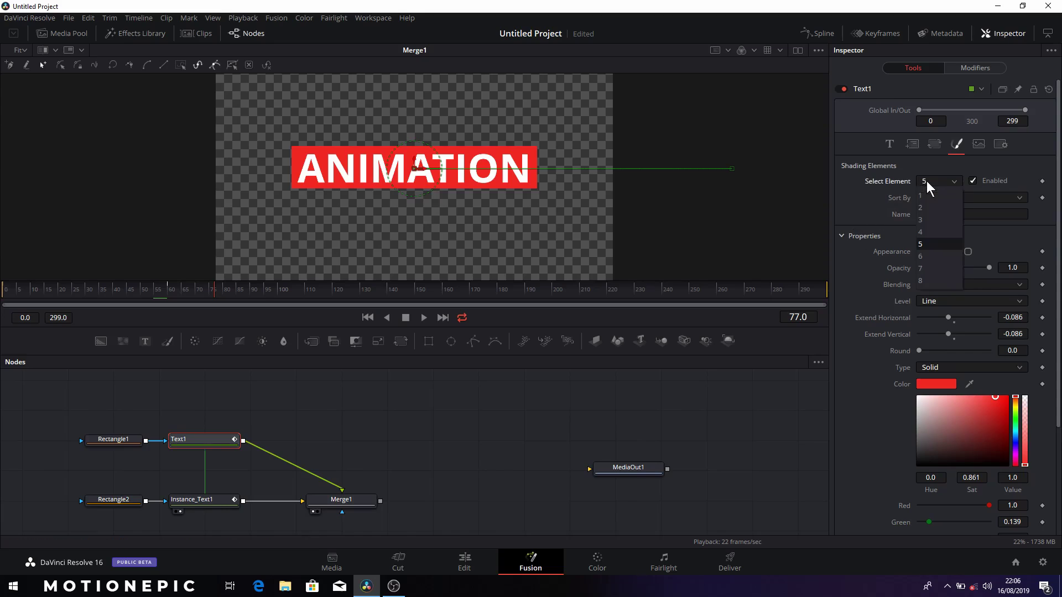
left_click(930, 197)
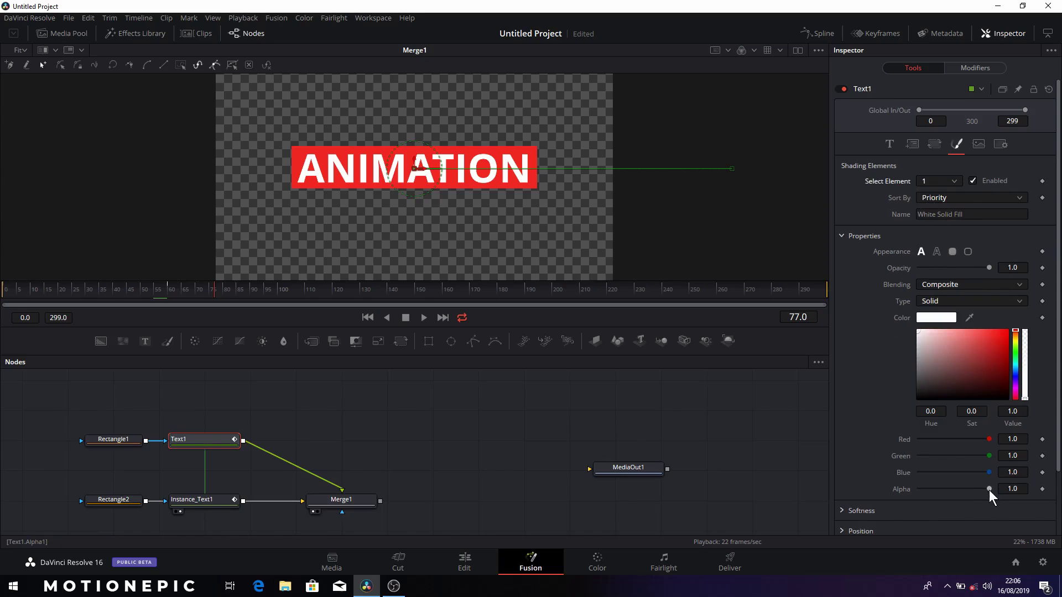
left_click_drag(988, 489, 898, 489)
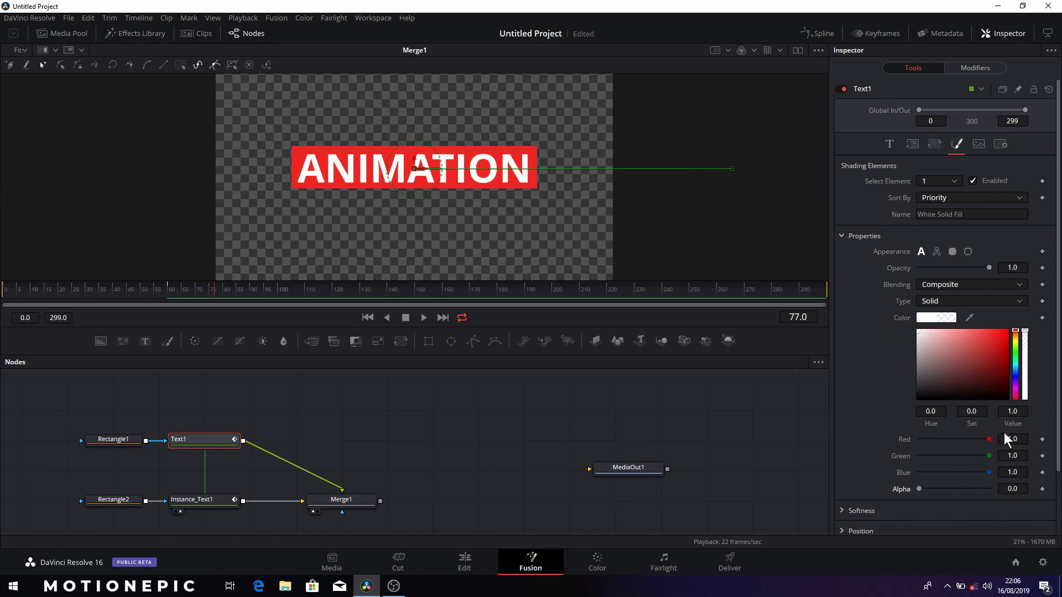
left_click_drag(942, 385, 900, 412)
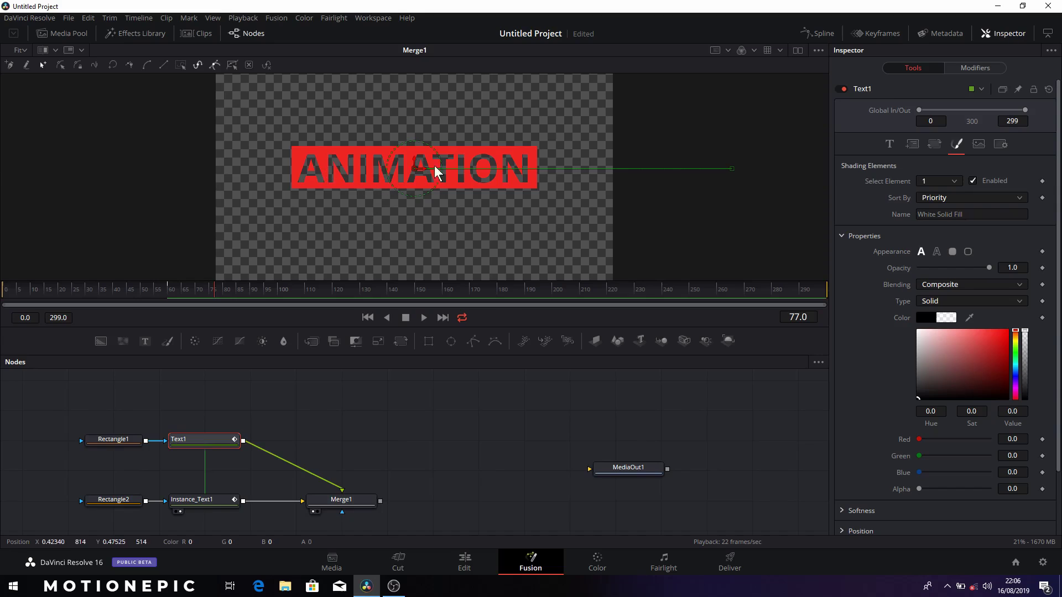
left_click(12, 290)
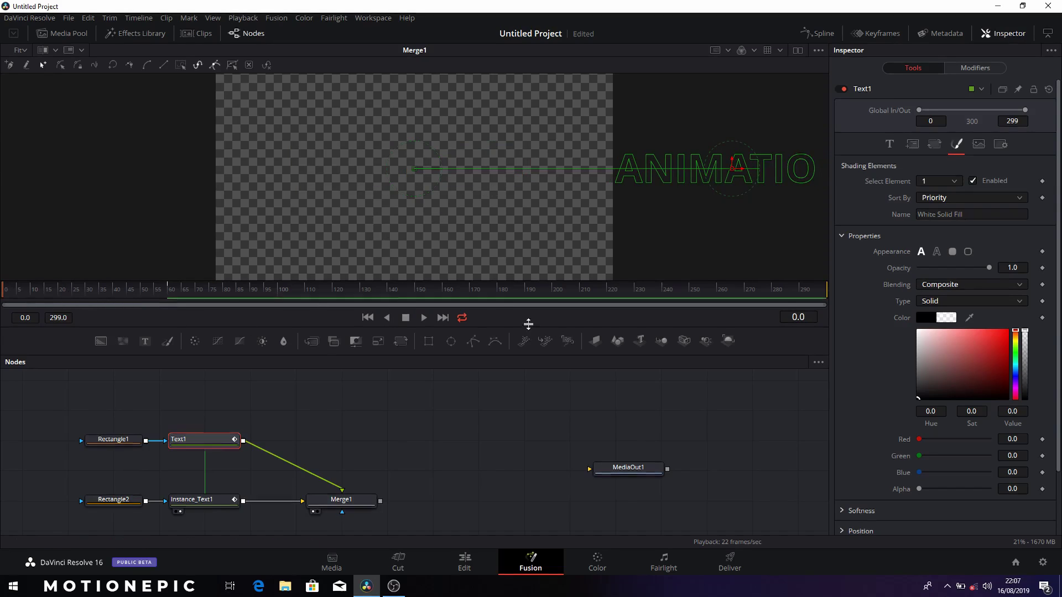
left_click(424, 318)
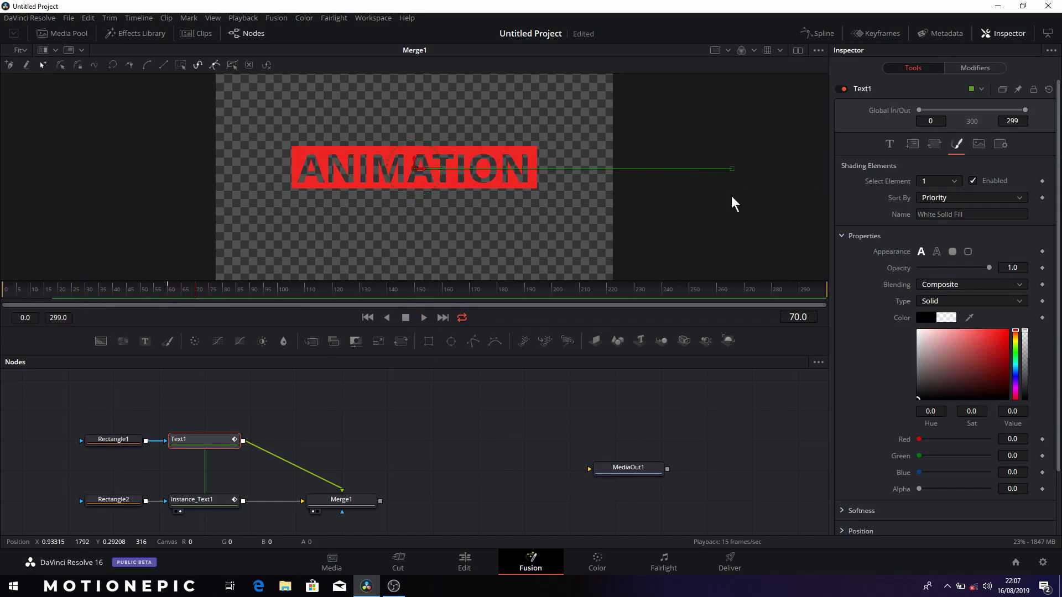
Step: Replace the Styled Text ANIMATION with HELLO and connect Merge1's output to MediaOut1
left_click(890, 145)
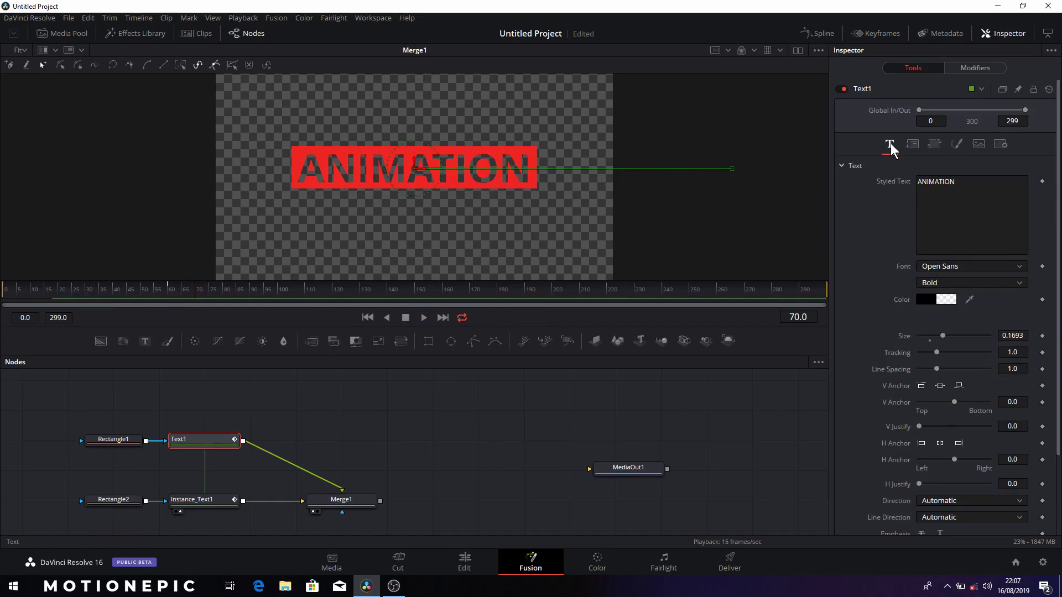
left_click(941, 182)
key("ctrl+a")
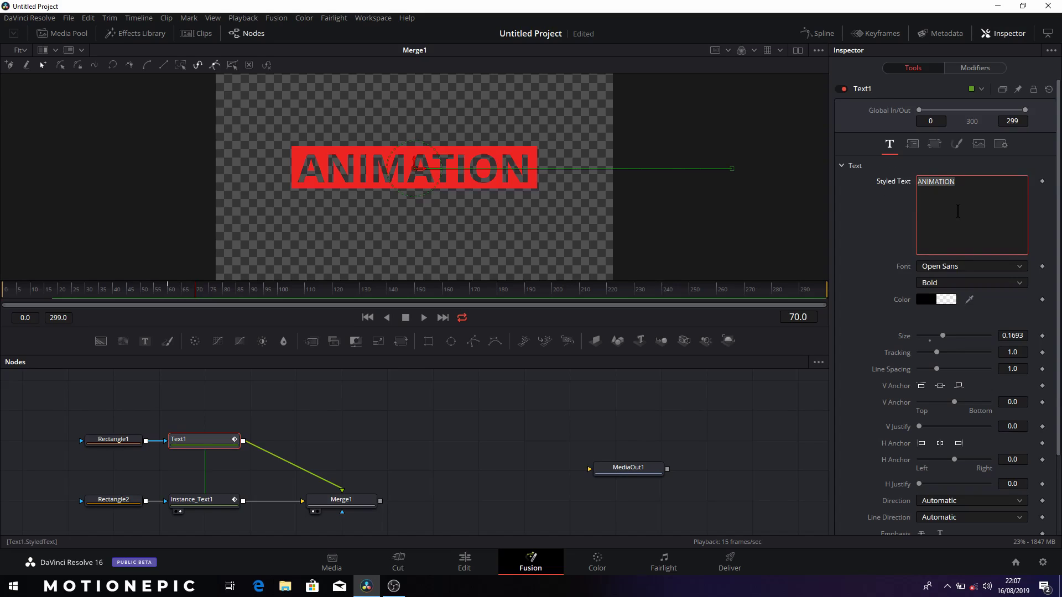
type("HELLO")
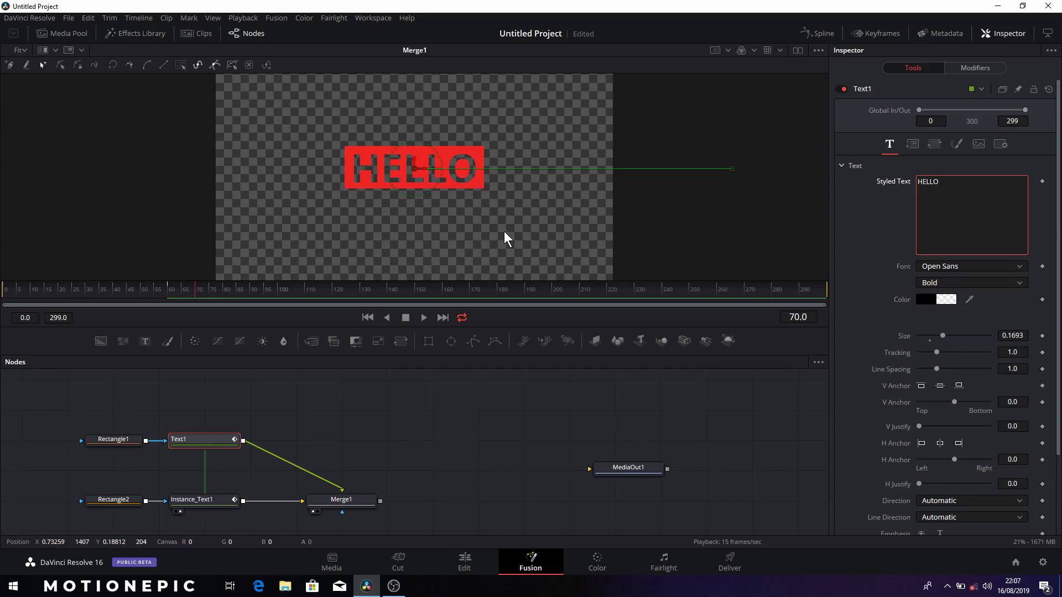
left_click(385, 507)
left_click_drag(381, 502, 616, 474)
Step: On the Edit page, move the Fusion Composition clip up to track V2
left_click(464, 562)
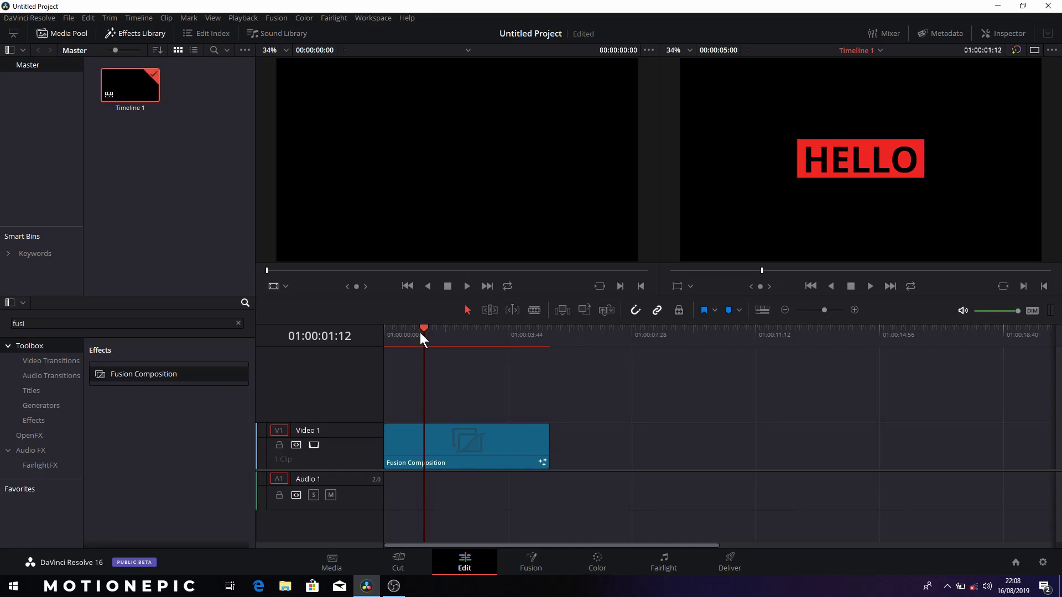
key("Home")
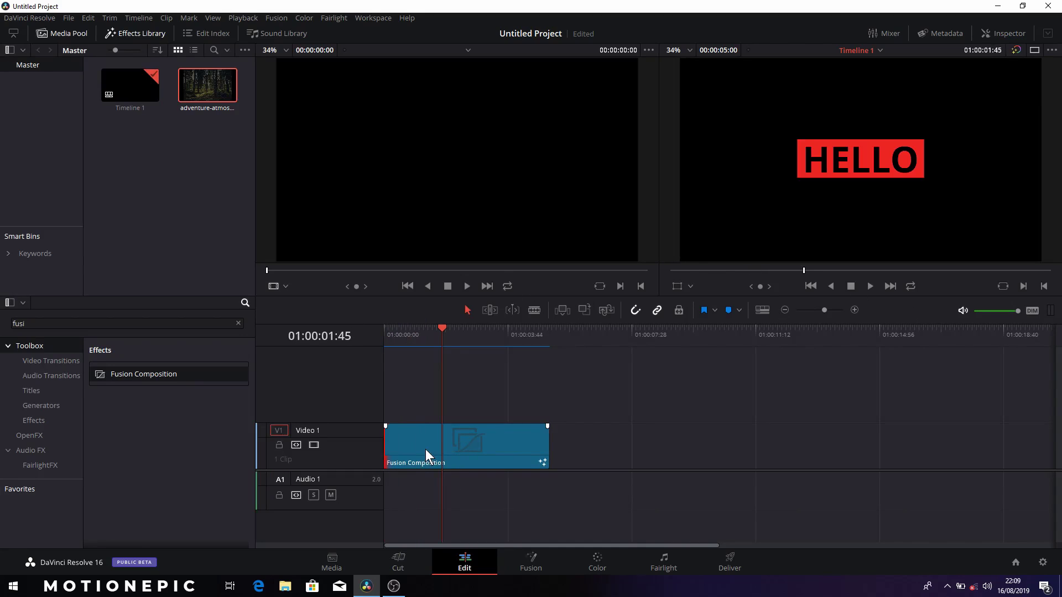
left_click_drag(426, 449, 424, 411)
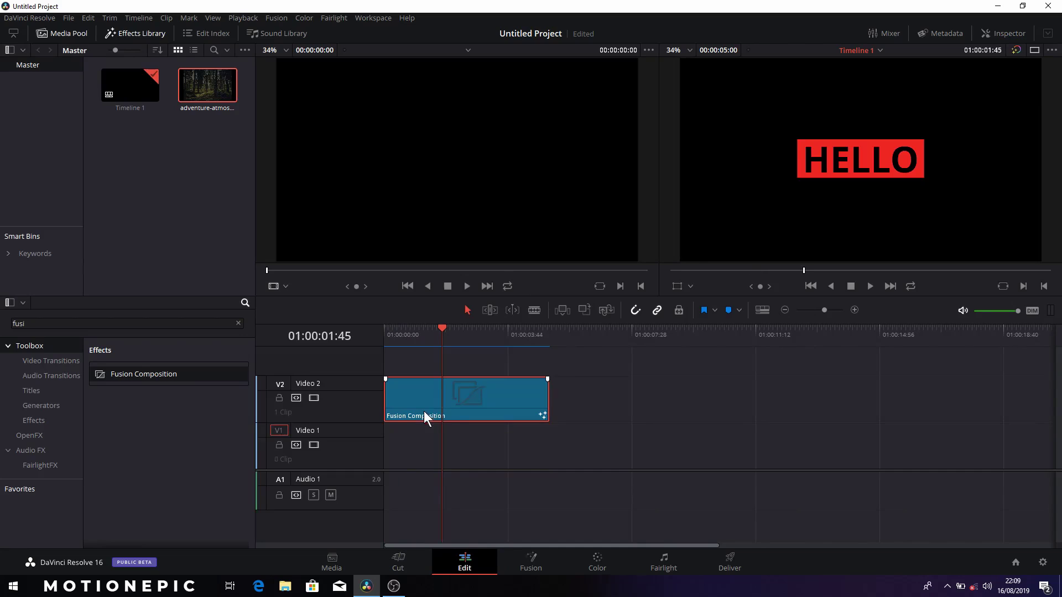
left_click(201, 133)
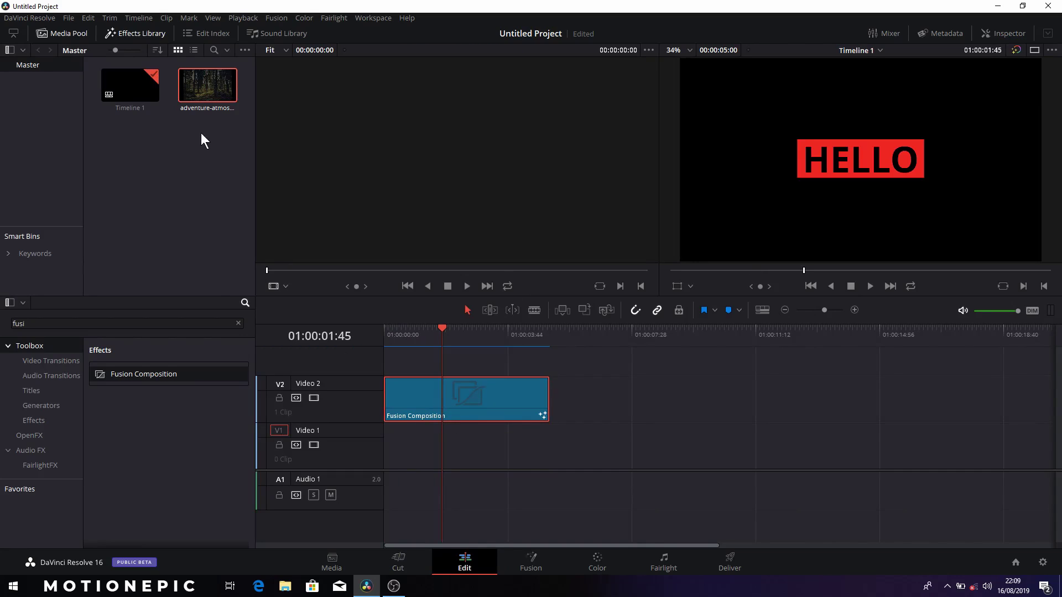
Step: Place the forest clip on V1 beneath the title and rewind to the start
double_click(433, 407)
left_click_drag(205, 106, 389, 451)
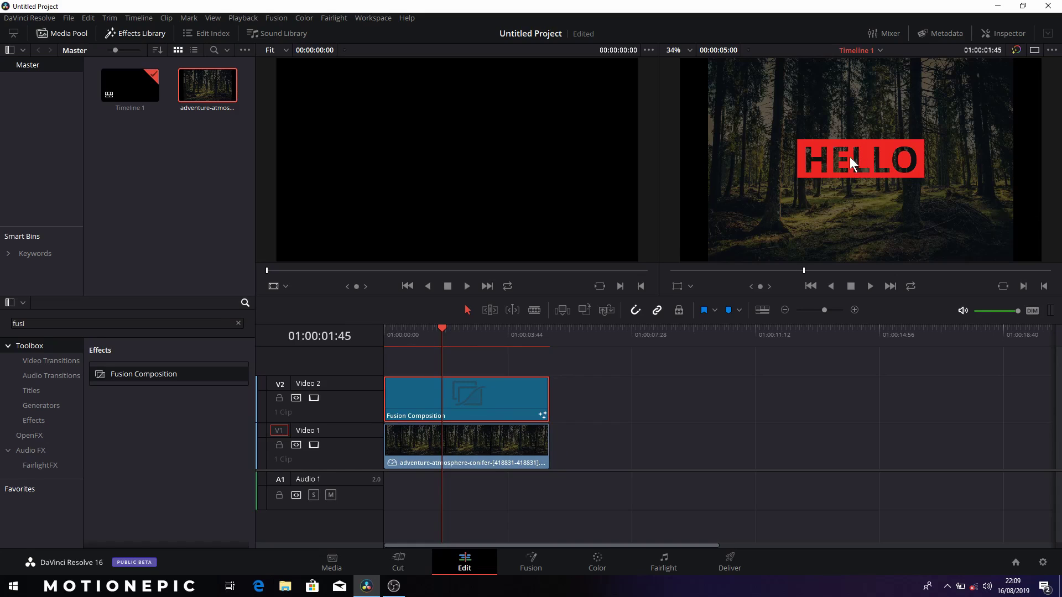
scroll(881, 162, "up", 5)
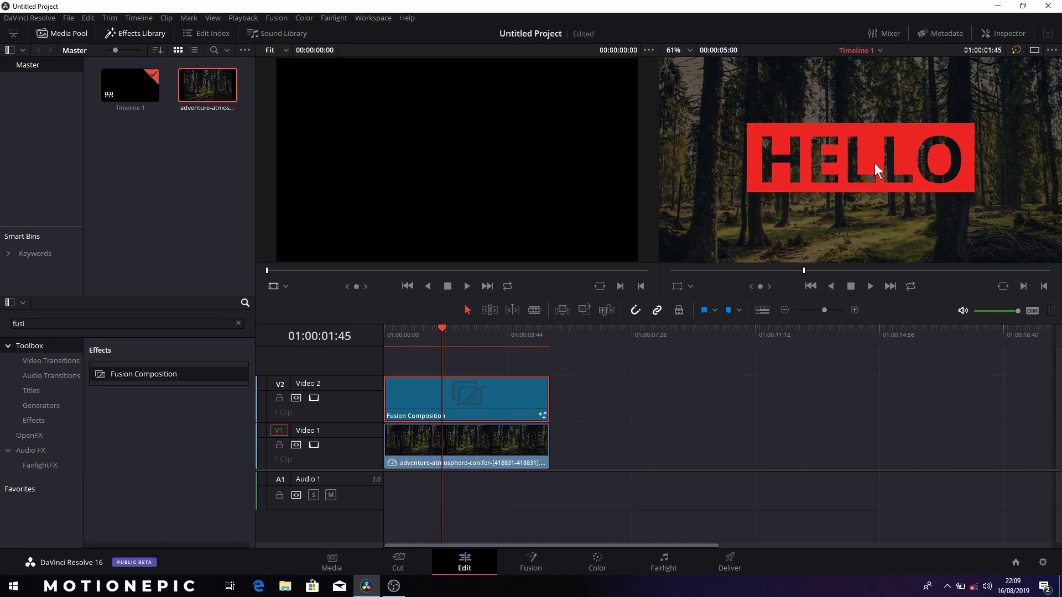
scroll(881, 158, "down", 5)
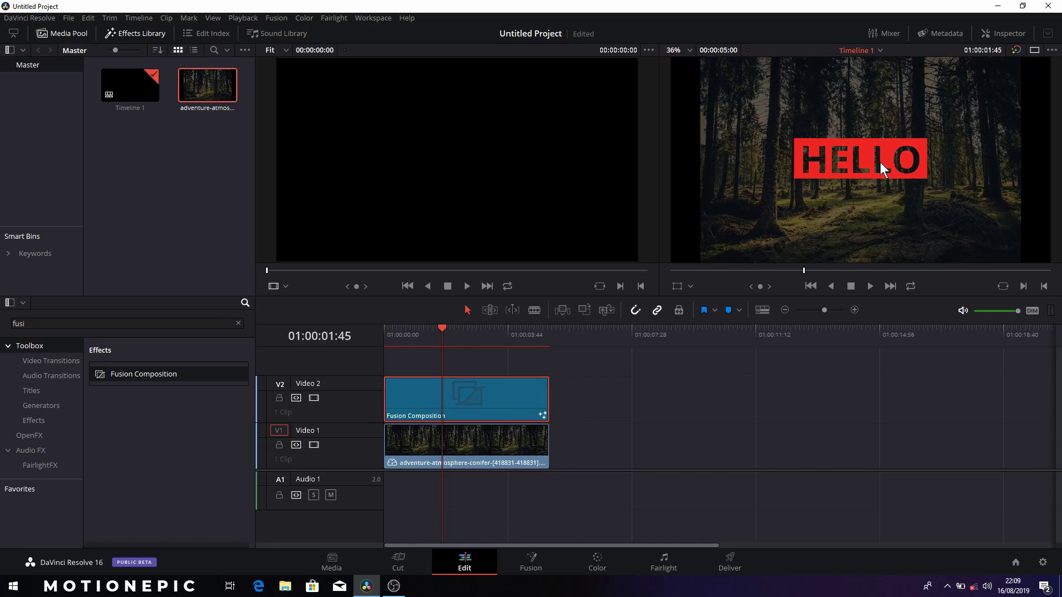
left_click_drag(441, 327, 382, 333)
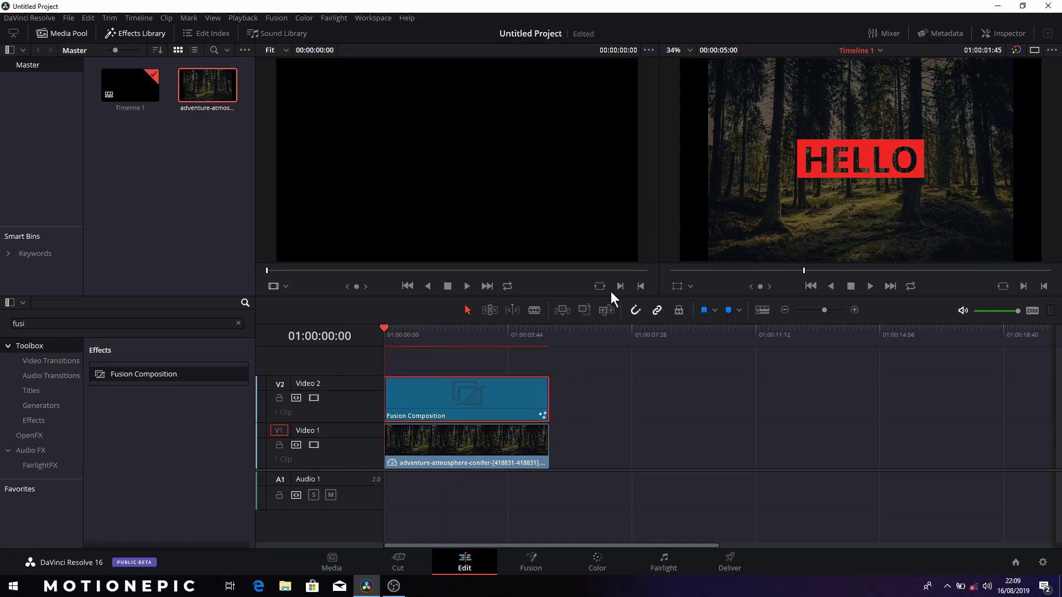
key("space")
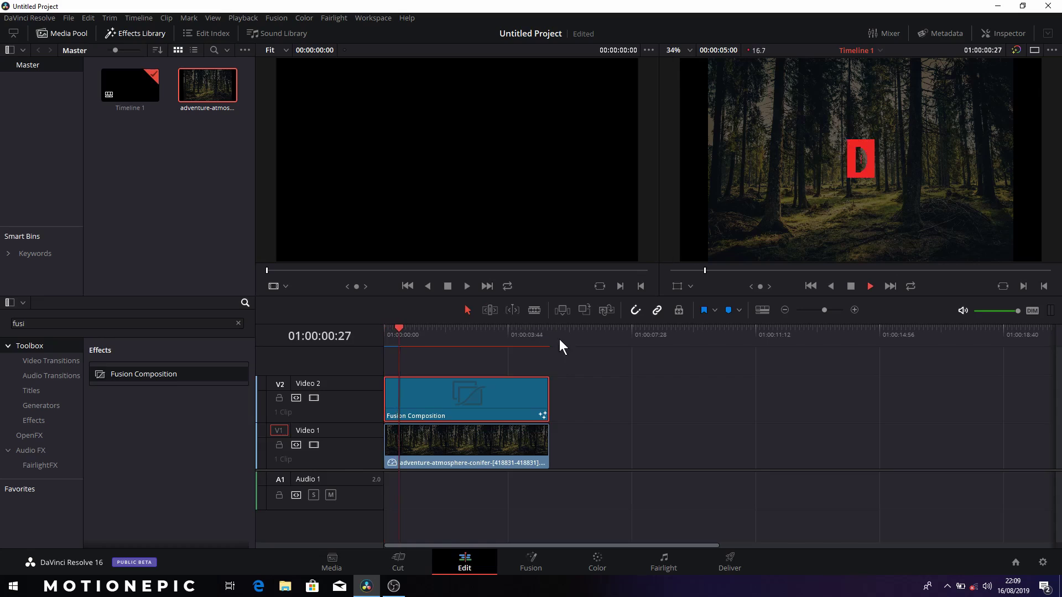